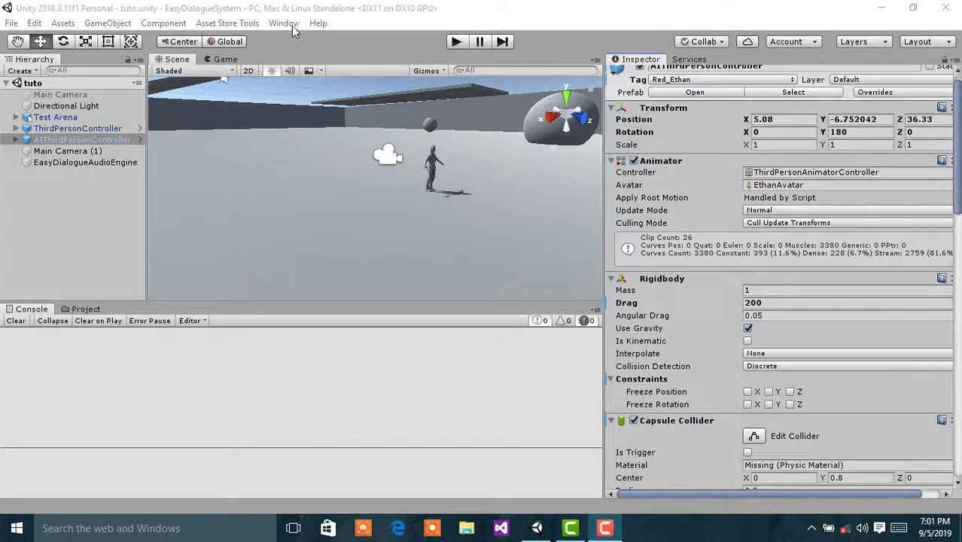
- Set the AIThirdPersonController's ES Dialogue Manager to use the first layer___0 dialogue layer
click(106, 129)
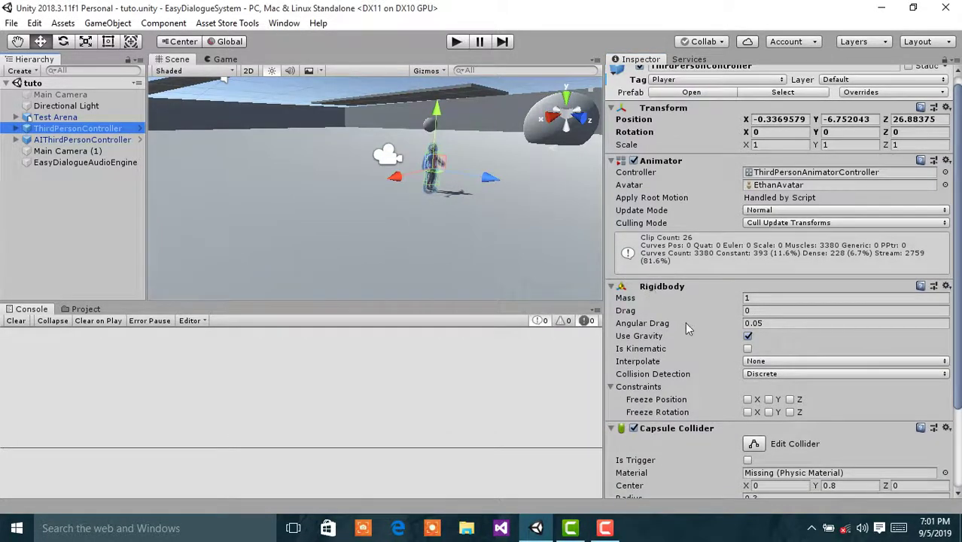
scroll(685, 322, down, 3)
click(106, 140)
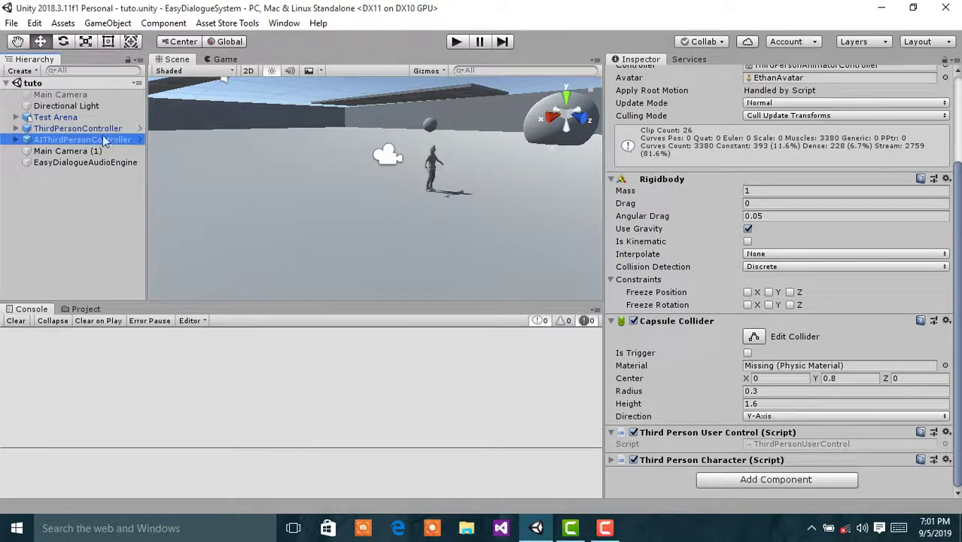
scroll(704, 388, down, 5)
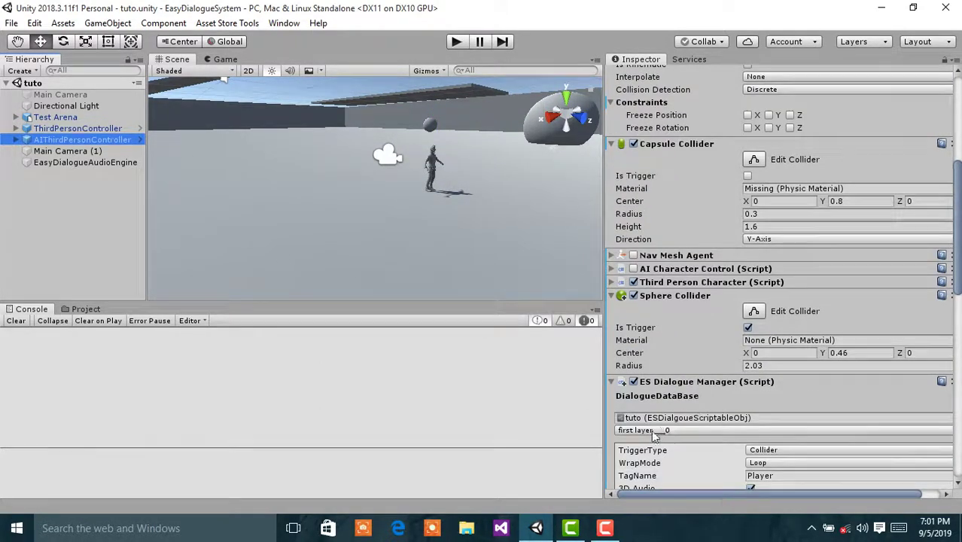
click(643, 432)
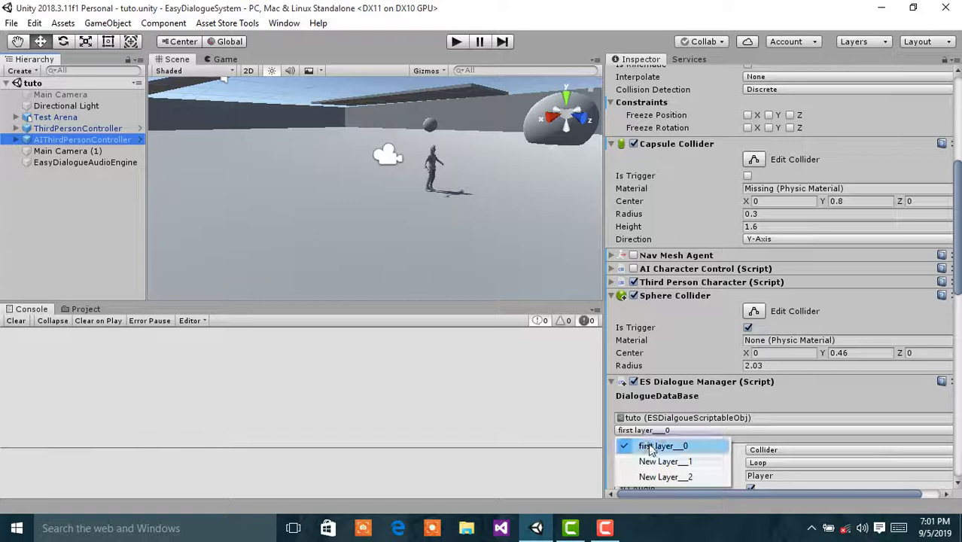
click(685, 444)
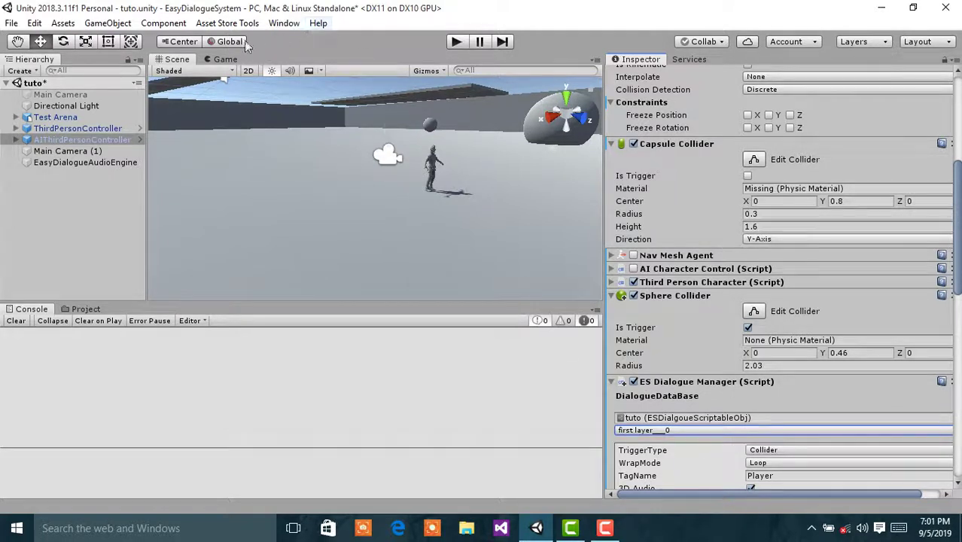
- Examine the Test Arena's sphere and the floor around it in the scene view
mouse_move(441, 199)
right_down()
mouse_move(406, 190)
mouse_move(483, 204)
mouse_move(504, 220)
mouse_move(446, 201)
mouse_move(444, 214)
mouse_move(535, 208)
mouse_move(570, 219)
mouse_move(464, 219)
mouse_move(483, 222)
mouse_move(406, 206)
mouse_move(477, 223)
mouse_move(482, 214)
mouse_move(353, 194)
mouse_move(481, 232)
mouse_move(262, 183)
mouse_move(313, 162)
mouse_move(315, 189)
mouse_move(455, 216)
mouse_move(488, 210)
mouse_move(452, 202)
right_up()
middle_drag(452, 205, 787, 236)
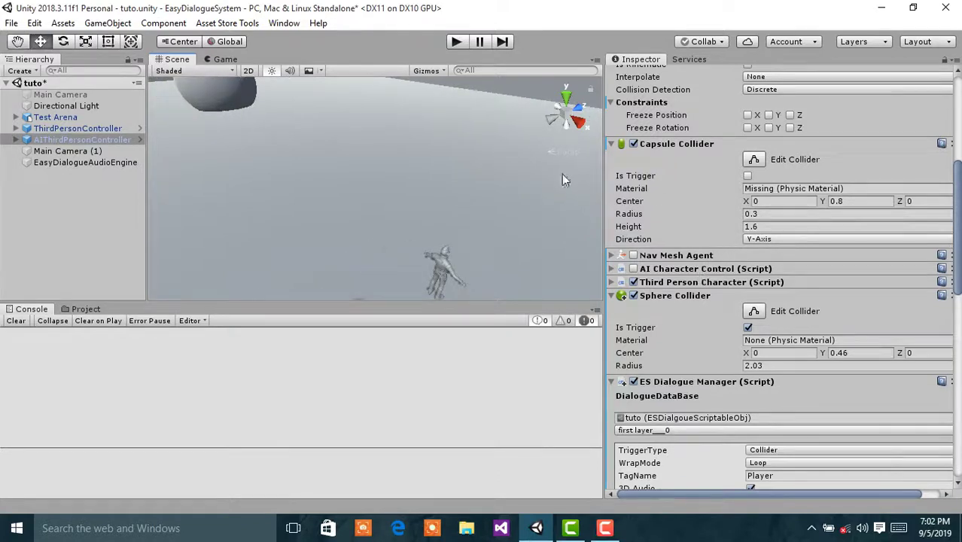
right_drag(562, 174, 230, 140)
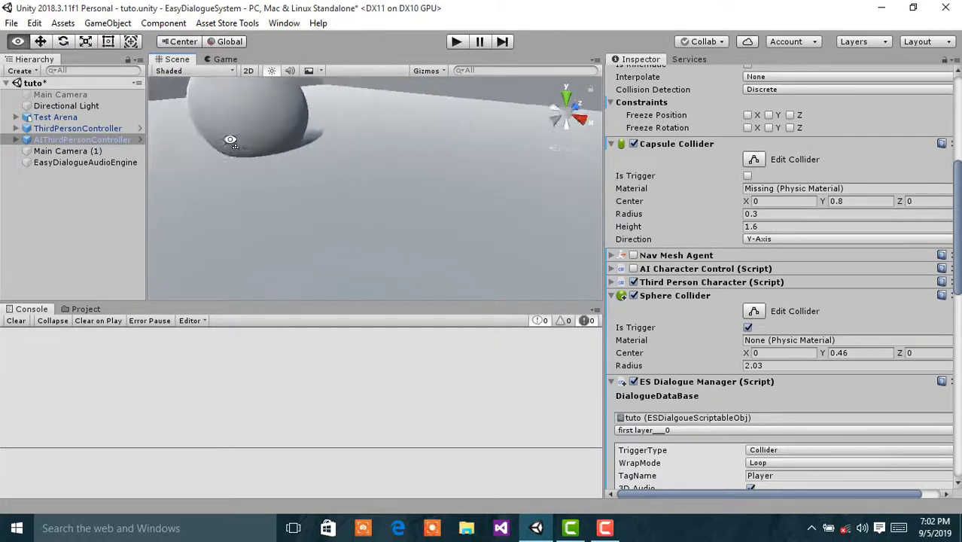
click(242, 144)
right_drag(301, 196, 338, 136)
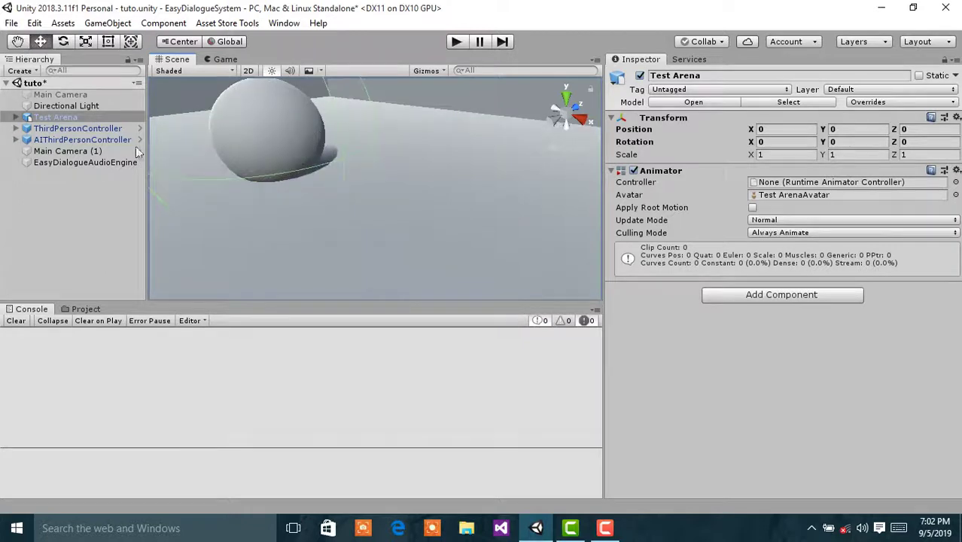
right_drag(330, 193, 390, 187)
middle_drag(390, 188, 150, 120)
middle_drag(317, 174, 189, 128)
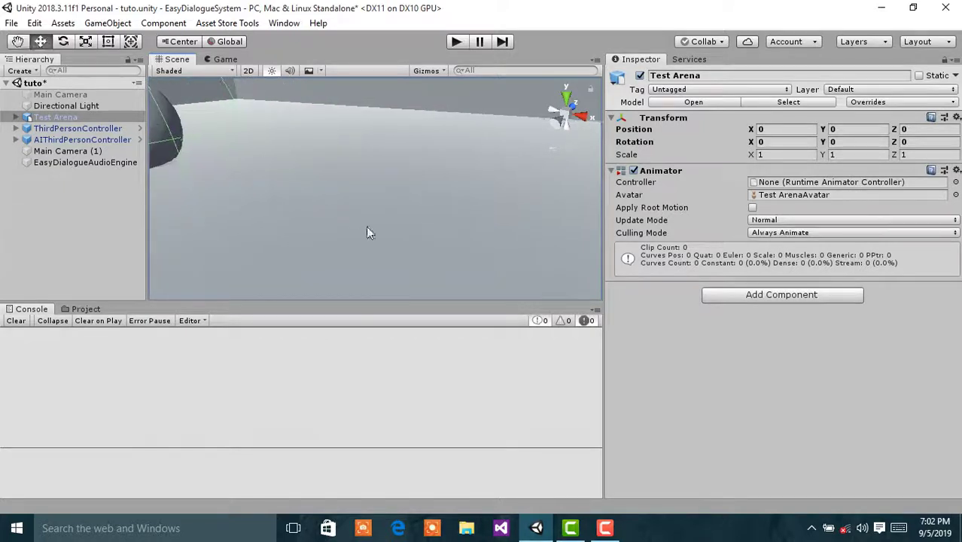
middle_drag(366, 226, 258, 180)
mouse_move(258, 180)
right_down()
mouse_move(357, 193)
mouse_move(521, 191)
mouse_move(361, 154)
mouse_move(317, 177)
mouse_move(246, 180)
right_up()
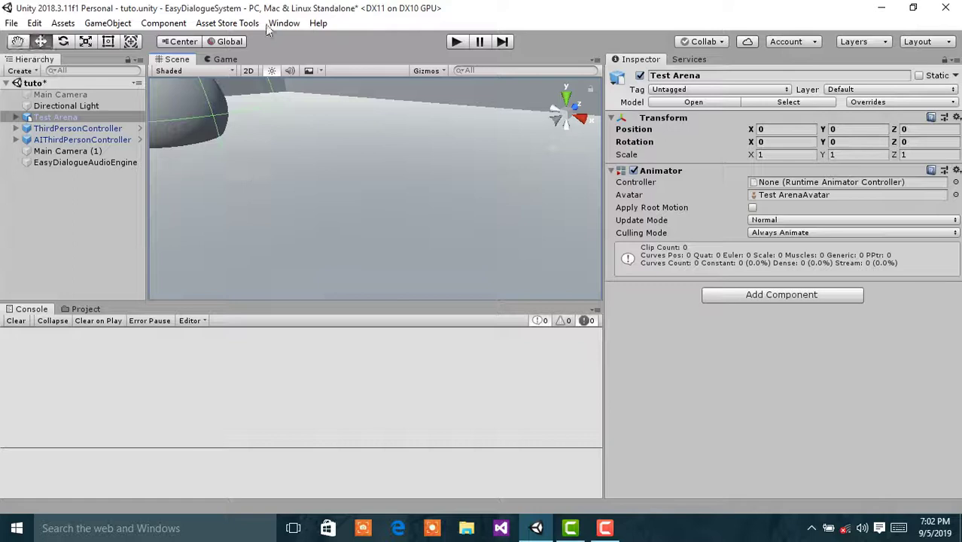
right_drag(315, 154, 294, 114)
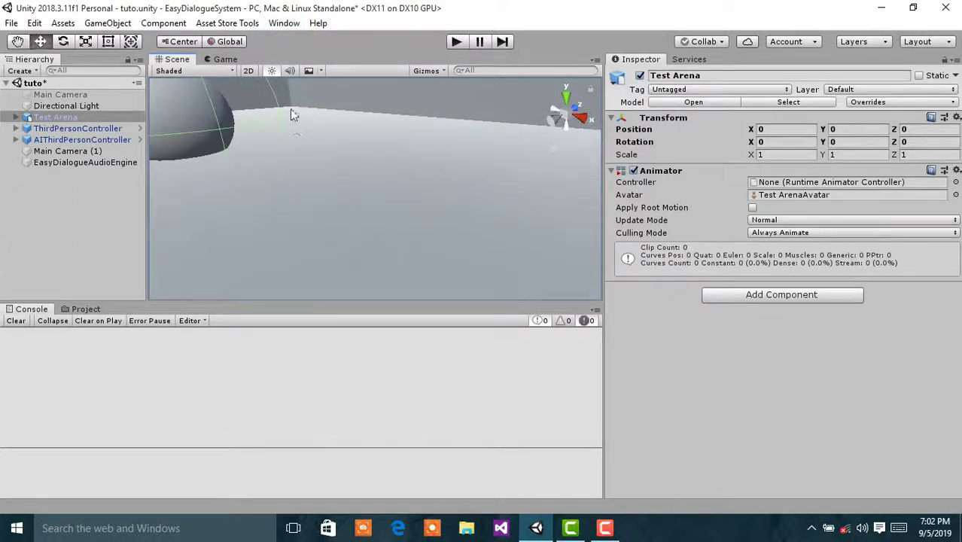
- Open the EasyDialogue DialogueWindow and load the tuto asset from the EasyDialogueGraph/tuto folder into it
click(285, 23)
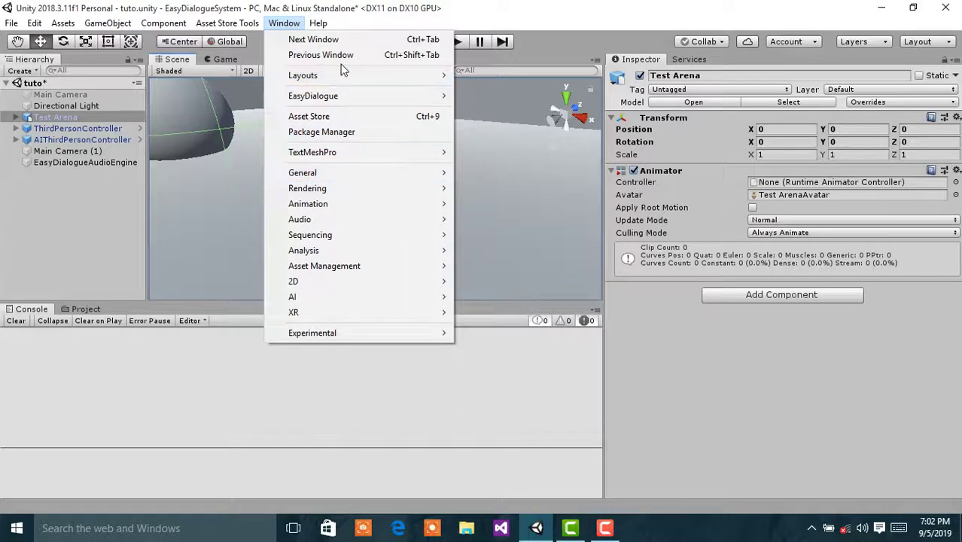
mouse_move(369, 96)
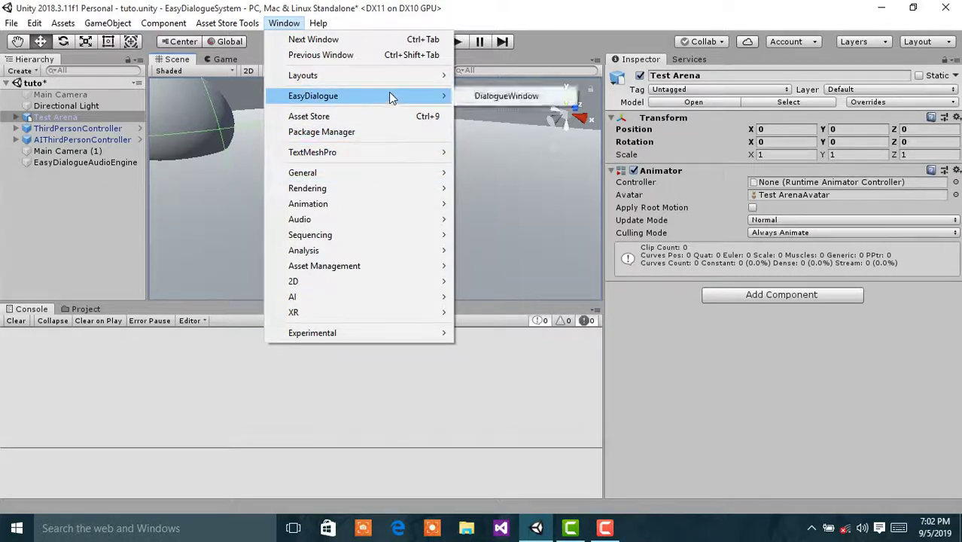
click(493, 95)
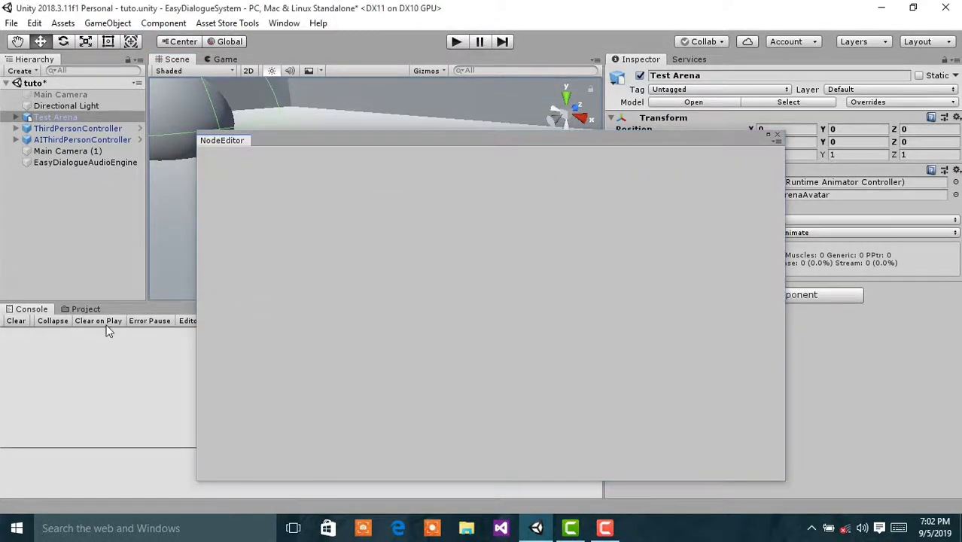
click(86, 309)
click(95, 445)
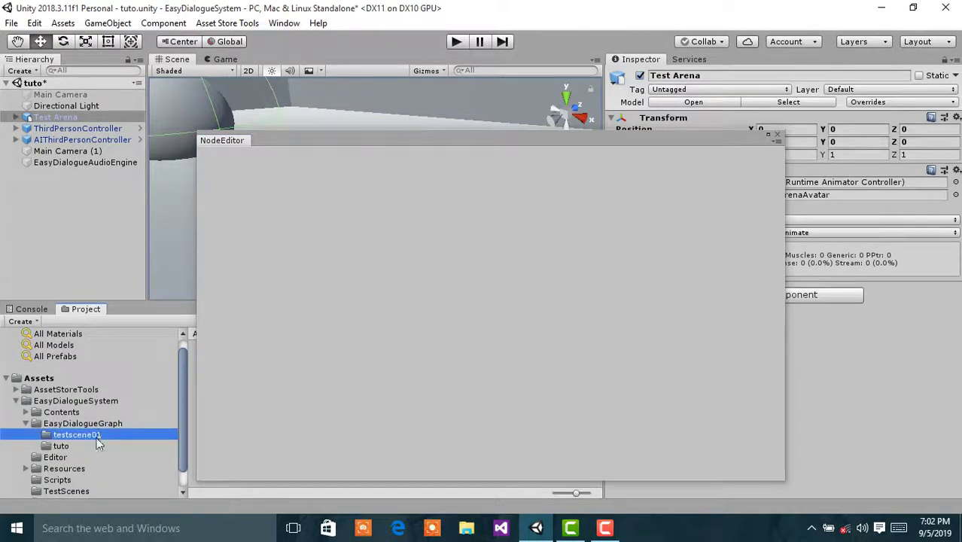
drag(333, 148, 520, 119)
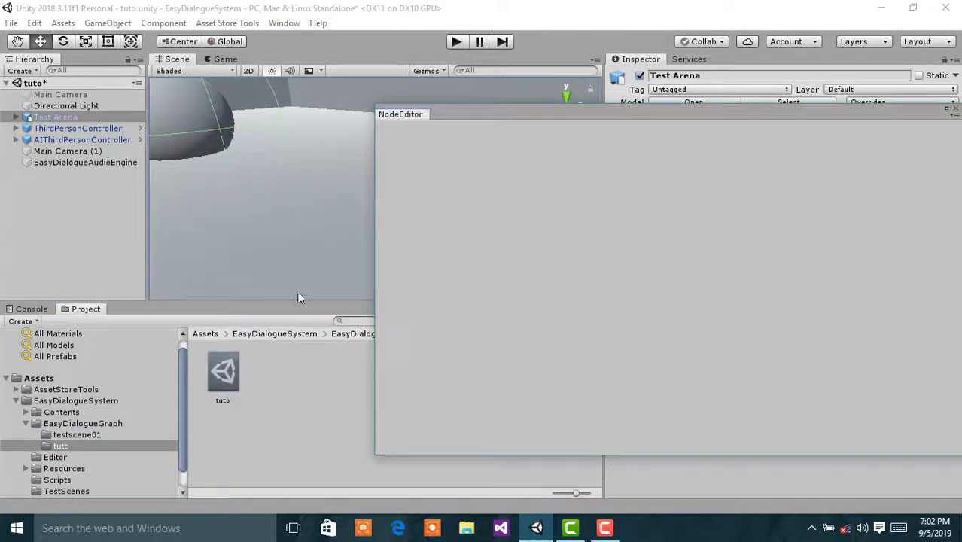
click(218, 384)
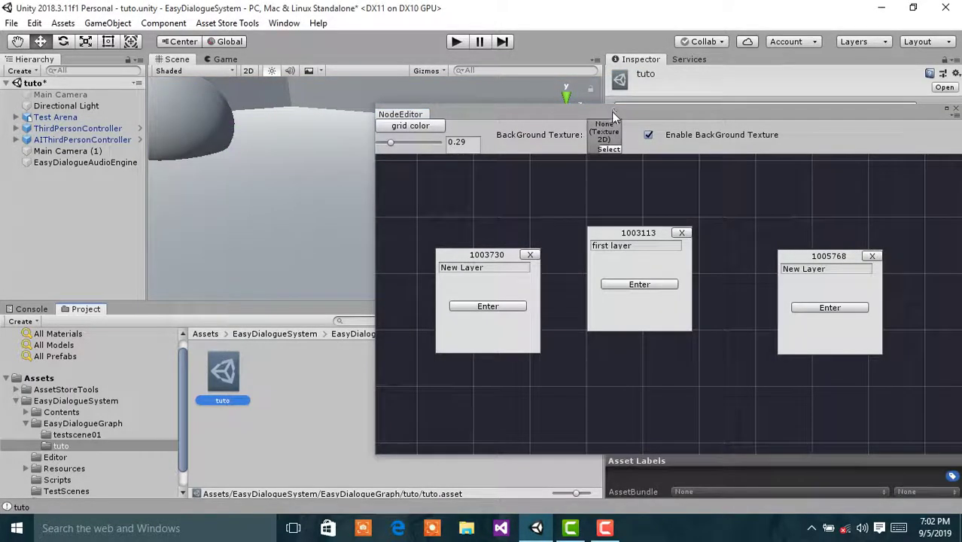
drag(611, 111, 408, 129)
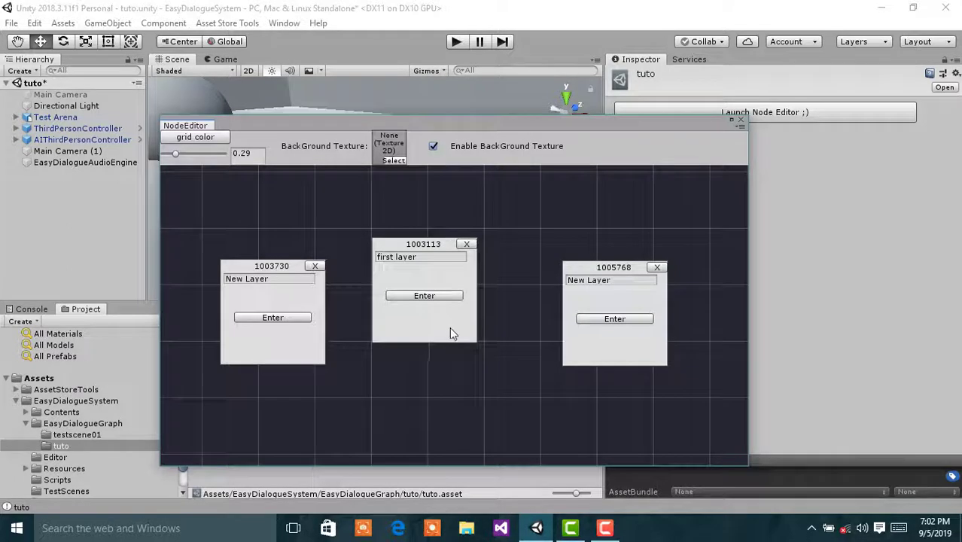
- Move the first layer node down in line with the two New Layer nodes
mouse_move(450, 328)
mouse_down()
mouse_move(431, 315)
mouse_move(438, 337)
mouse_up()
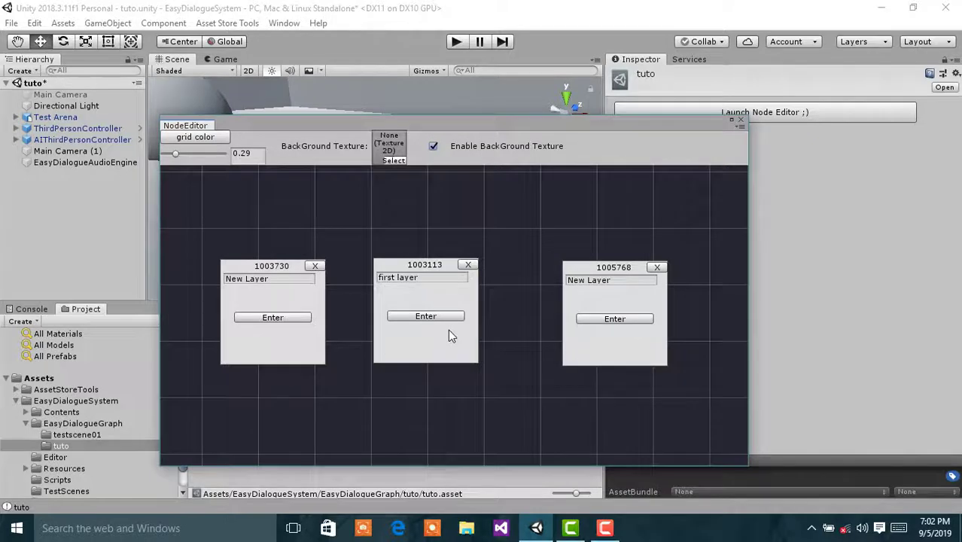
click(442, 316)
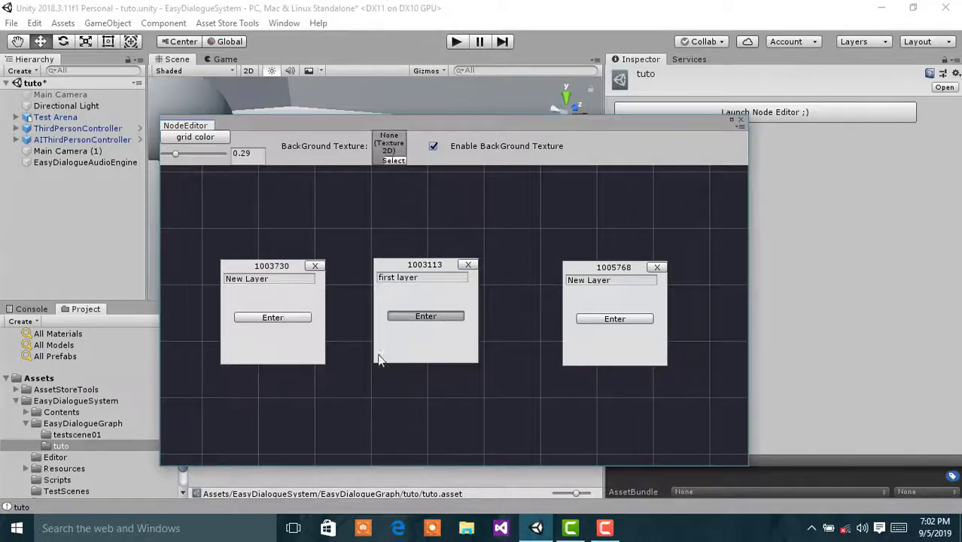
middle_drag(378, 354, 316, 297)
click(228, 143)
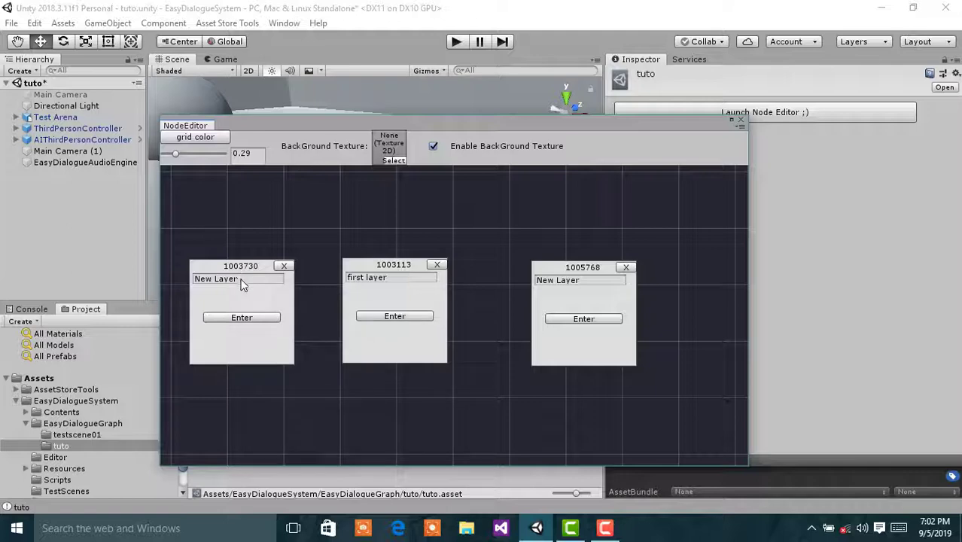
- Rename the New Layer node beside first layer as "second layer" and enter its statement graph
mouse_move(267, 296)
mouse_down()
mouse_move(269, 312)
mouse_move(273, 292)
mouse_up()
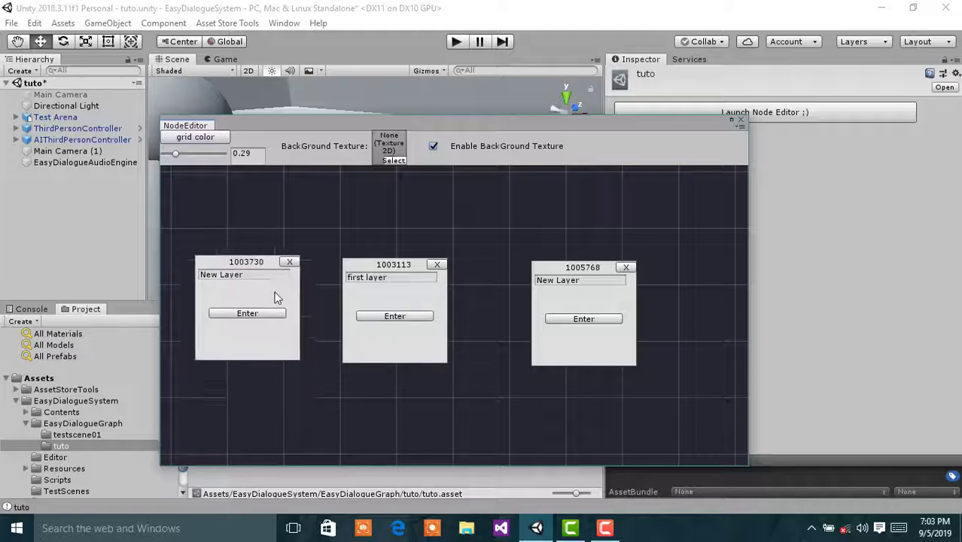
drag(293, 124, 388, 130)
click(344, 281)
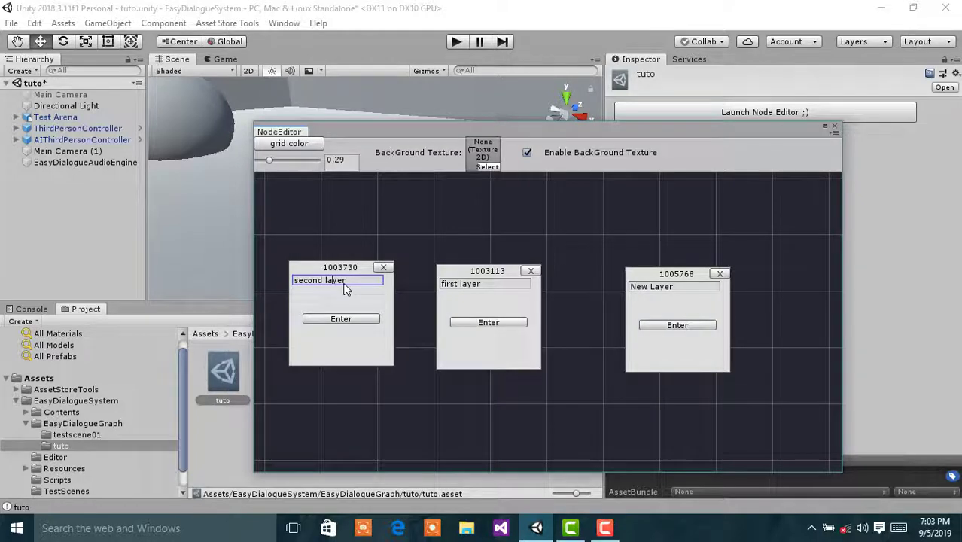
click(339, 322)
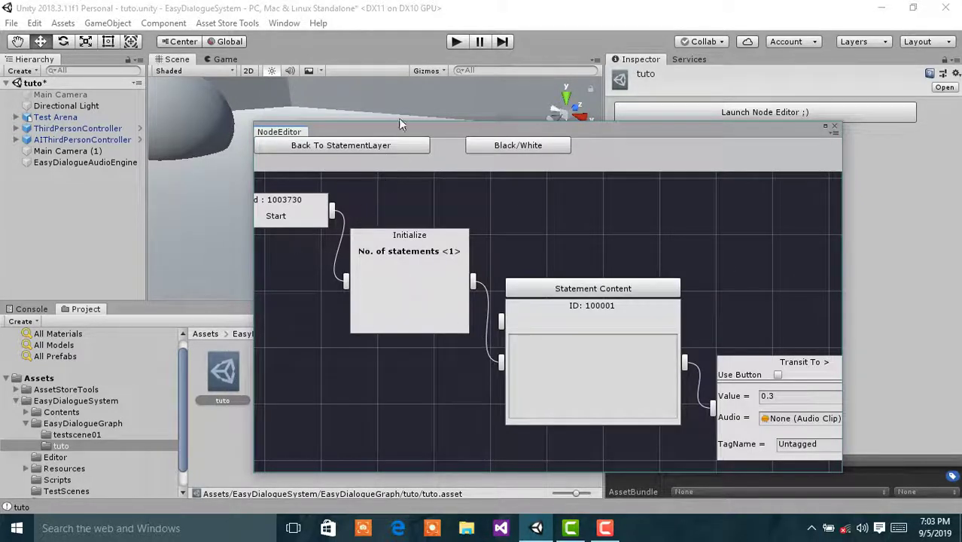
- Move the NodeEditor window clear of the scene view and frame the Test Arena's sphere
drag(390, 136, 530, 189)
right_drag(252, 159, 316, 183)
mouse_move(249, 196)
alt+mouse_down()
mouse_move(253, 175)
mouse_move(245, 178)
alt+mouse_up()
mouse_move(245, 178)
right_down()
mouse_move(146, 175)
mouse_move(178, 157)
mouse_move(238, 191)
right_up()
middle_drag(239, 192, 343, 213)
alt+drag(342, 213, 225, 186)
click(236, 138)
alt+drag(236, 137, 255, 149)
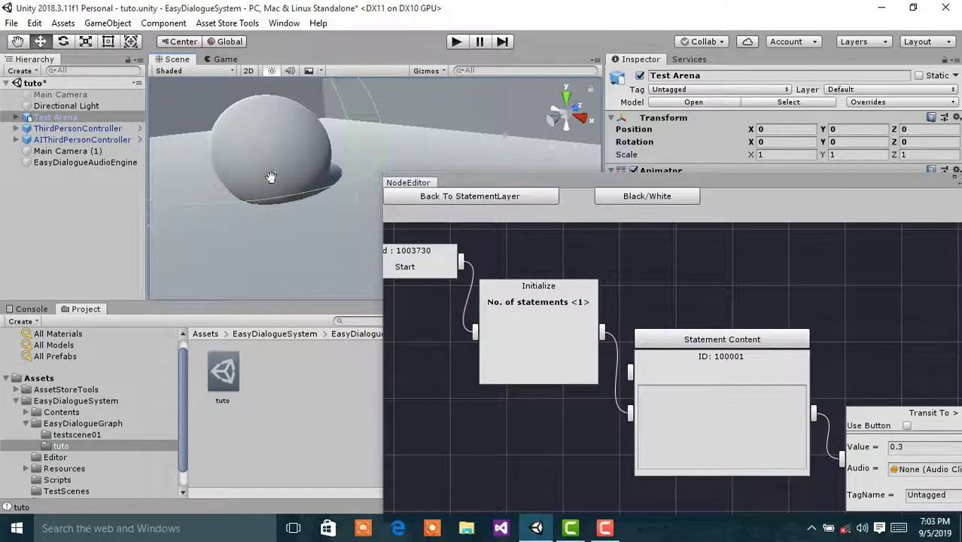
middle_drag(270, 176, 308, 246)
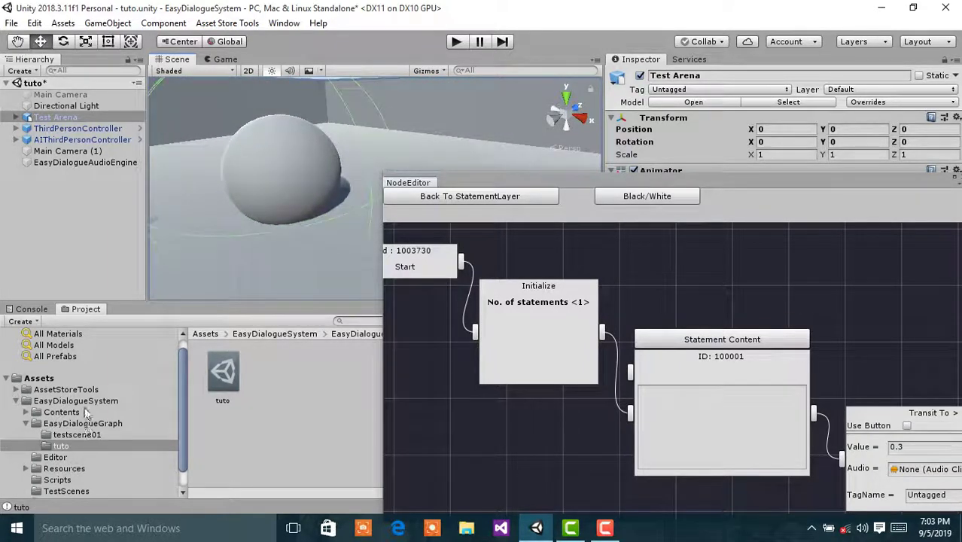
- Create a new material in the tuto folder, keeping its default name, and set its albedo to dark red (hex 631818)
scroll(82, 463, down, 1)
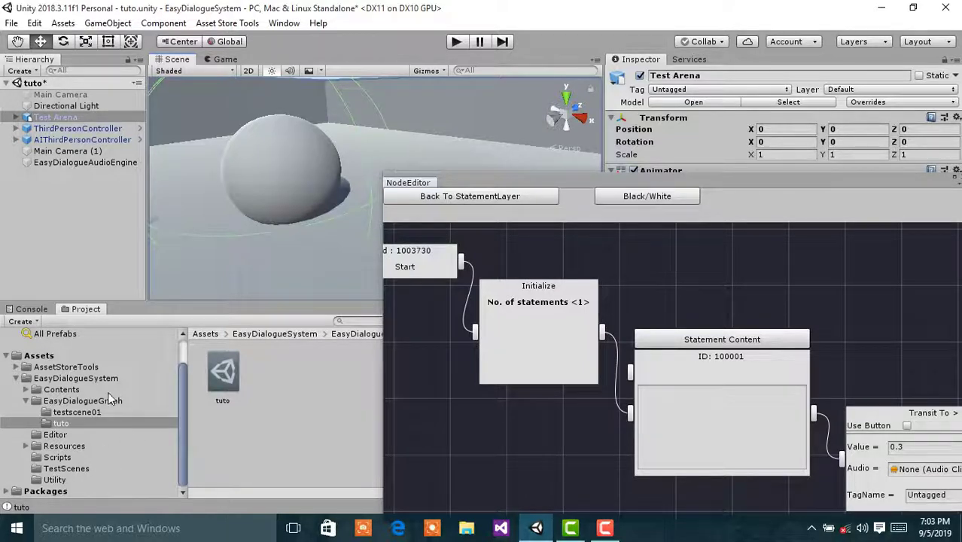
right_click(265, 368)
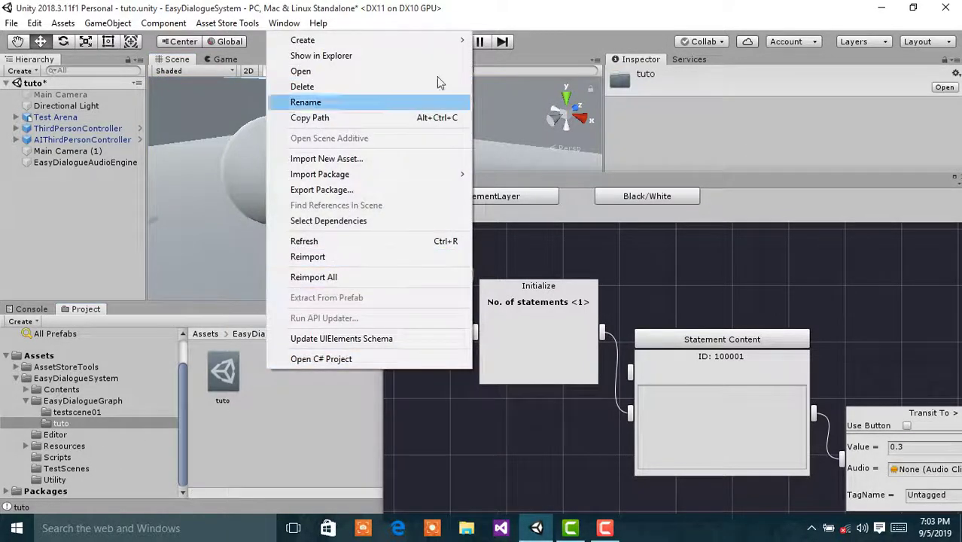
mouse_move(415, 45)
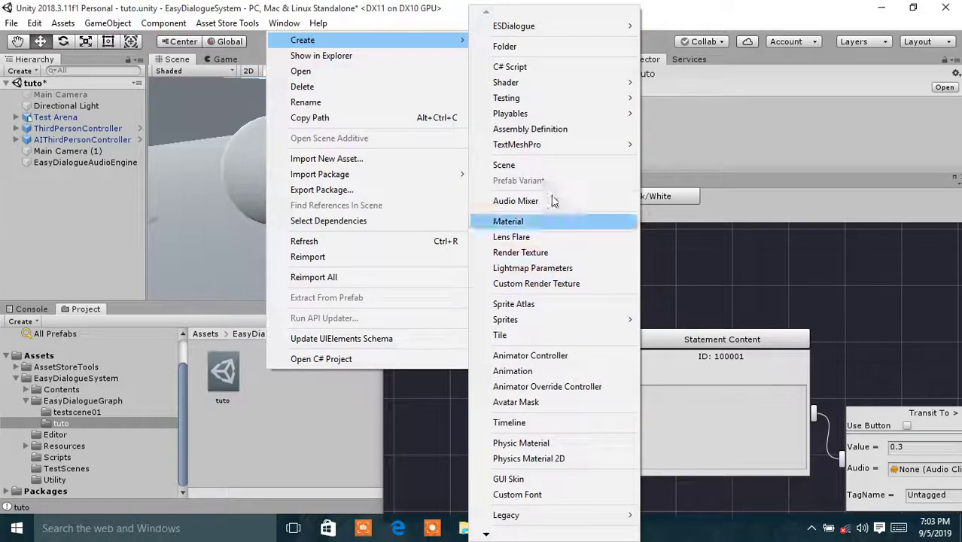
click(509, 220)
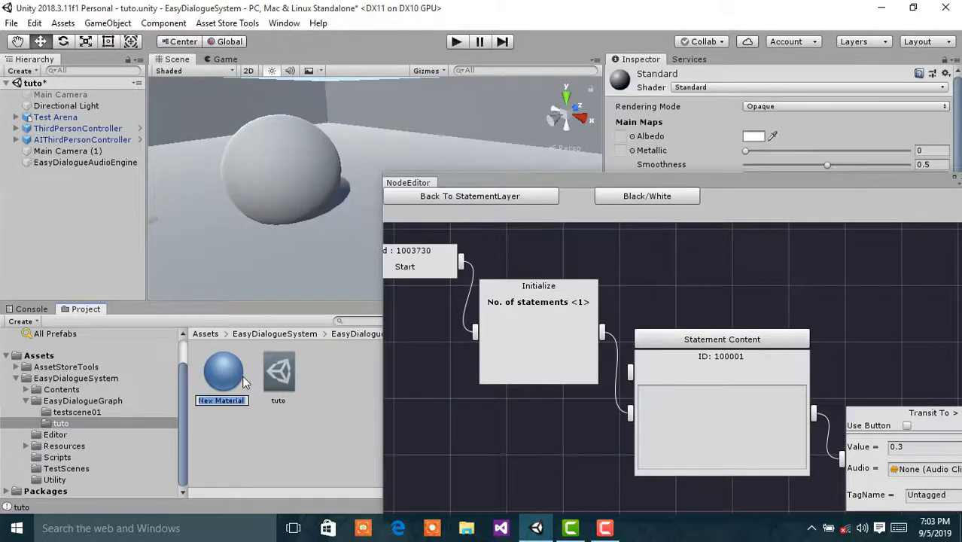
key(Return)
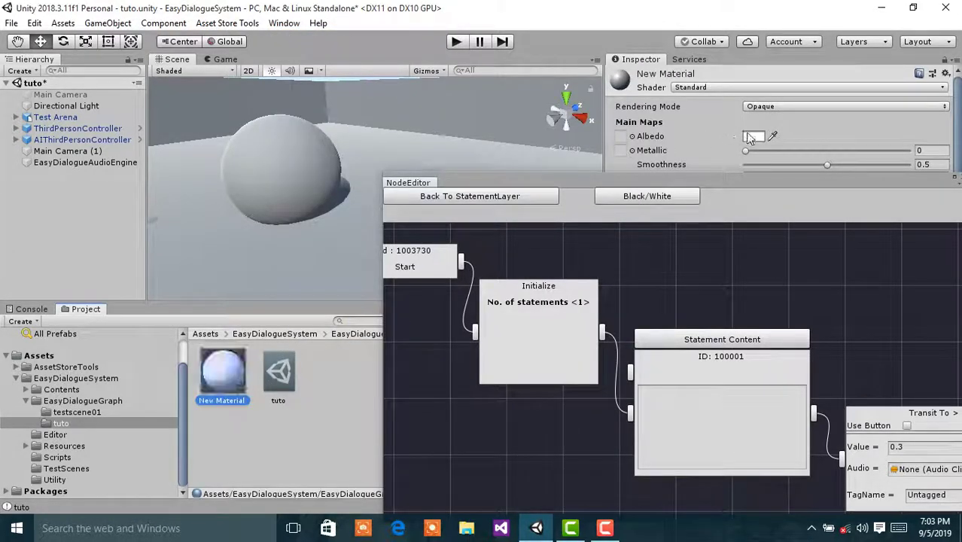
click(753, 136)
drag(662, 246, 688, 283)
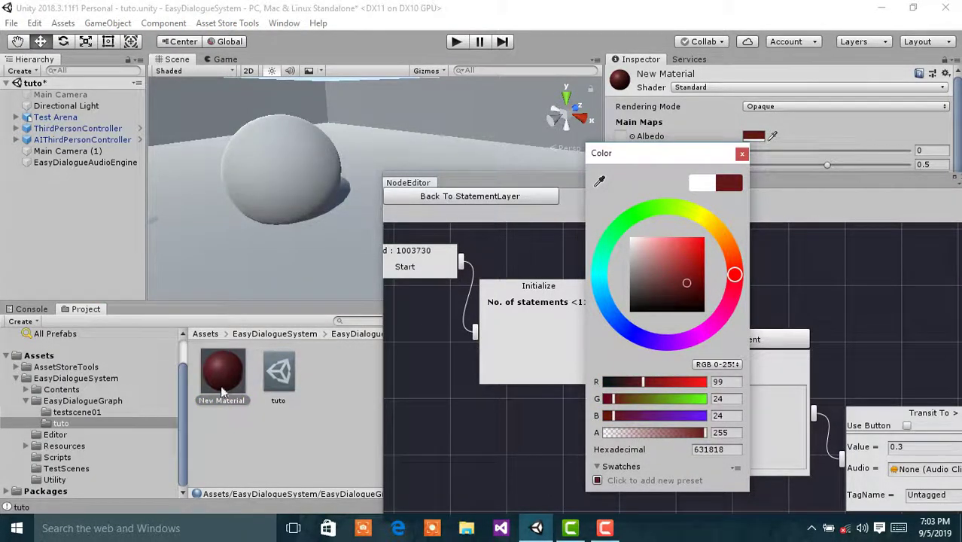
- Apply the dark red New Material to the arena's sphere and move the NodeEditor window back into full view
click(218, 360)
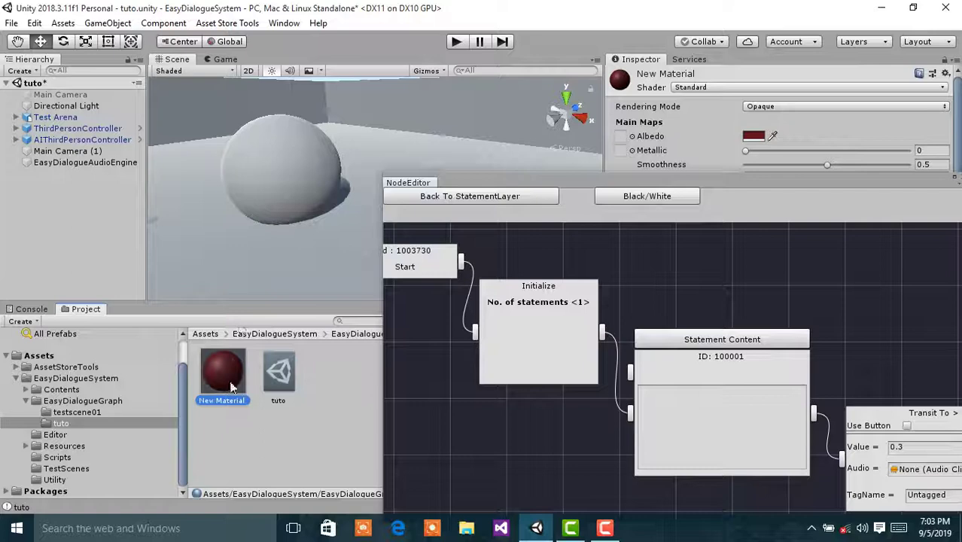
drag(231, 387, 291, 184)
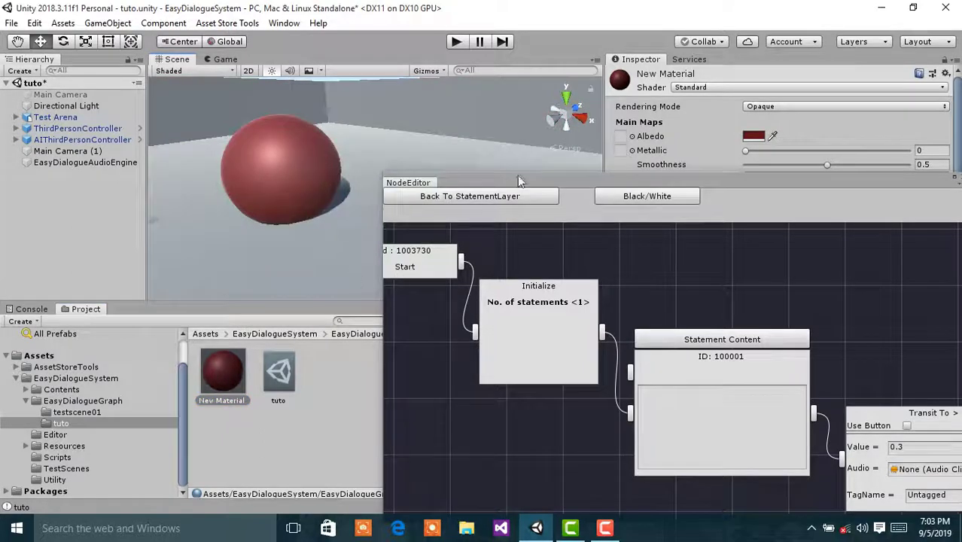
drag(538, 174, 479, 121)
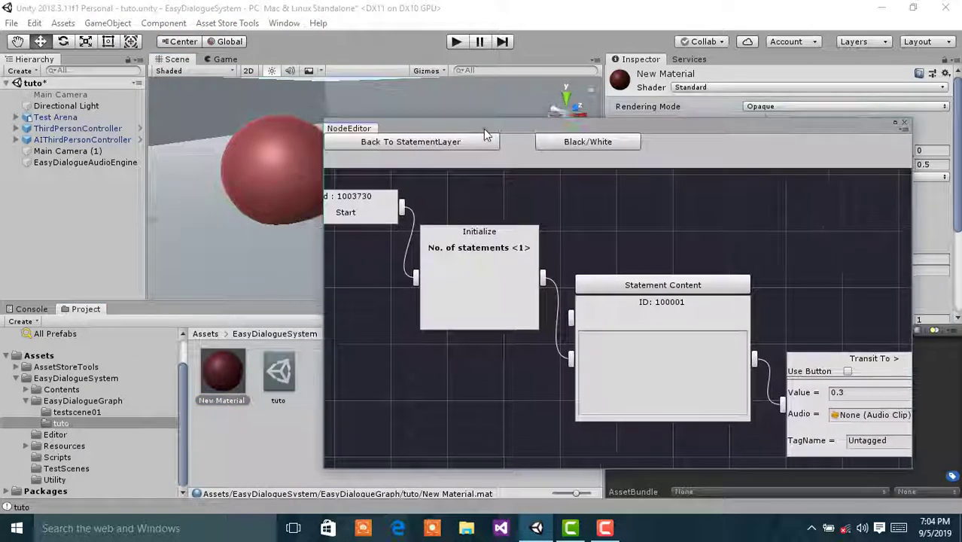
- Inspect the red sphere in the Test Arena from several angles
right_drag(275, 142, 401, 168)
right_drag(291, 200, 429, 199)
right_drag(246, 204, 226, 244)
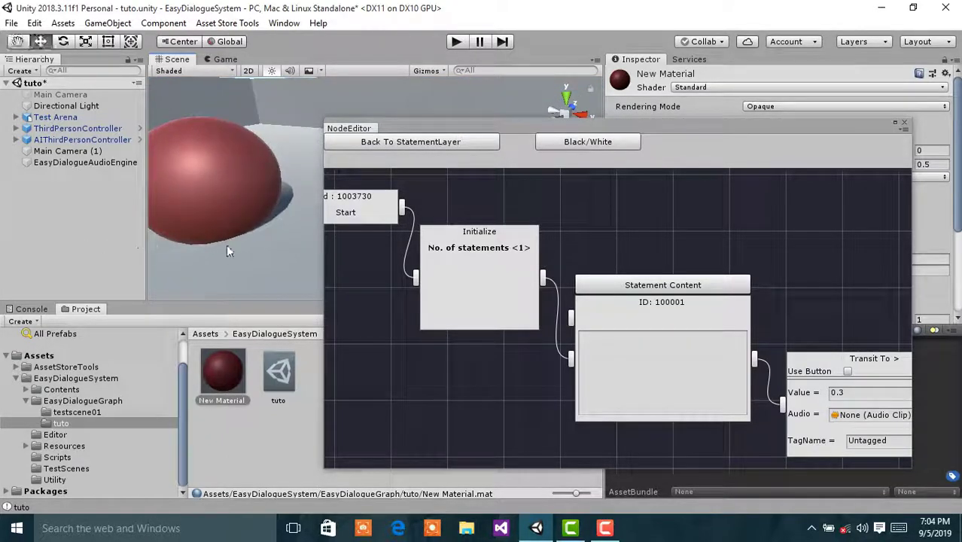
middle_drag(273, 244, 299, 237)
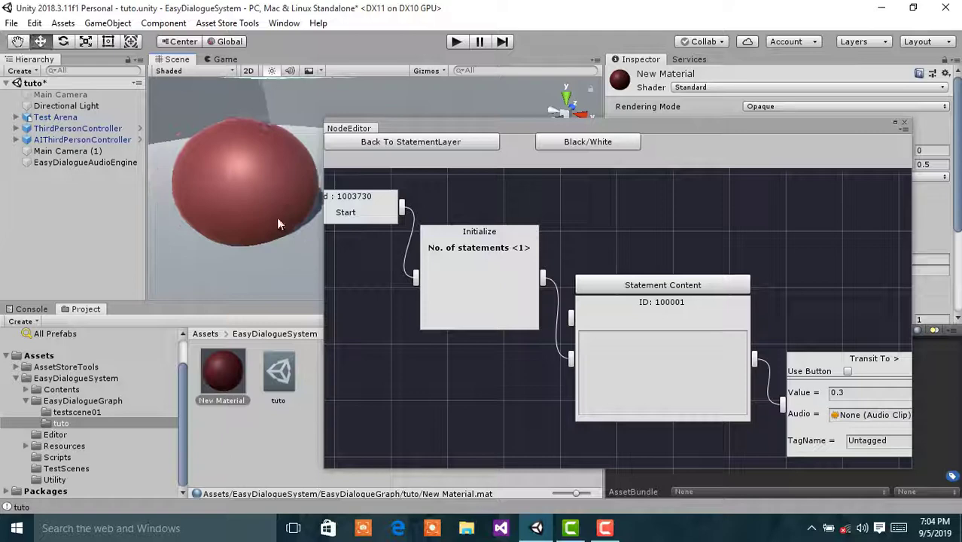
mouse_move(238, 207)
right_down()
mouse_move(286, 209)
mouse_move(197, 200)
mouse_move(291, 221)
mouse_move(230, 200)
right_up()
click(244, 195)
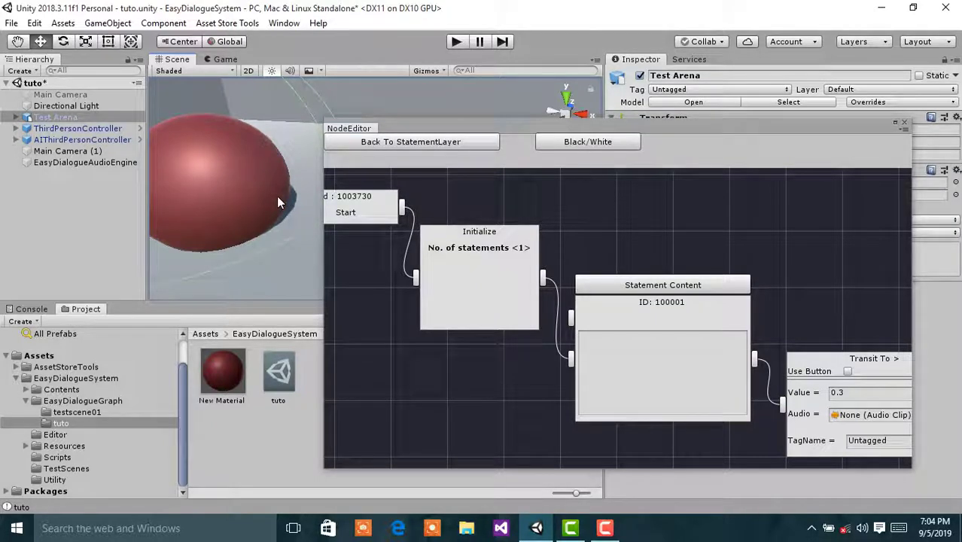
mouse_move(276, 196)
right_down()
mouse_move(280, 209)
mouse_move(268, 212)
right_up()
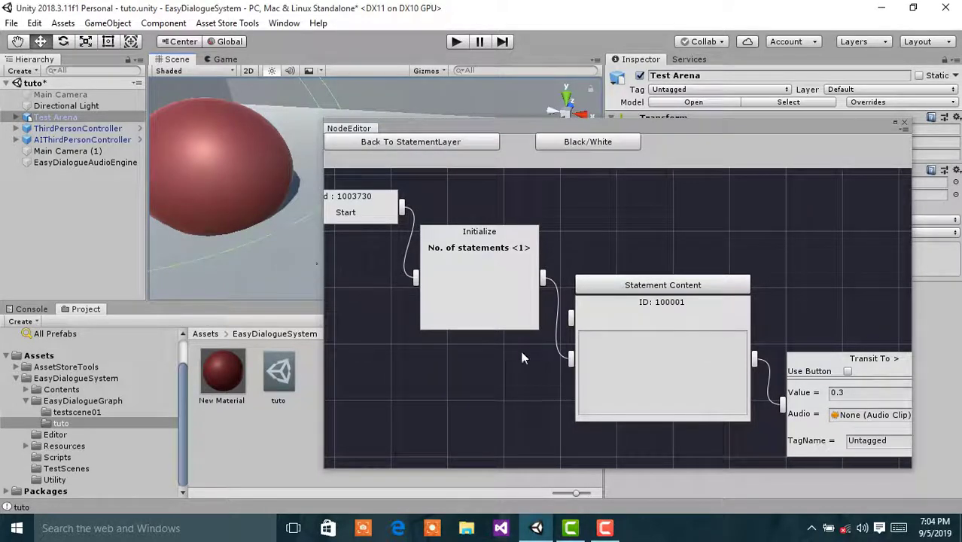
- Move the NodeEditor window aside and enter "Player:Woooow, this is a very large ball." as the first statement's content
drag(477, 129, 385, 112)
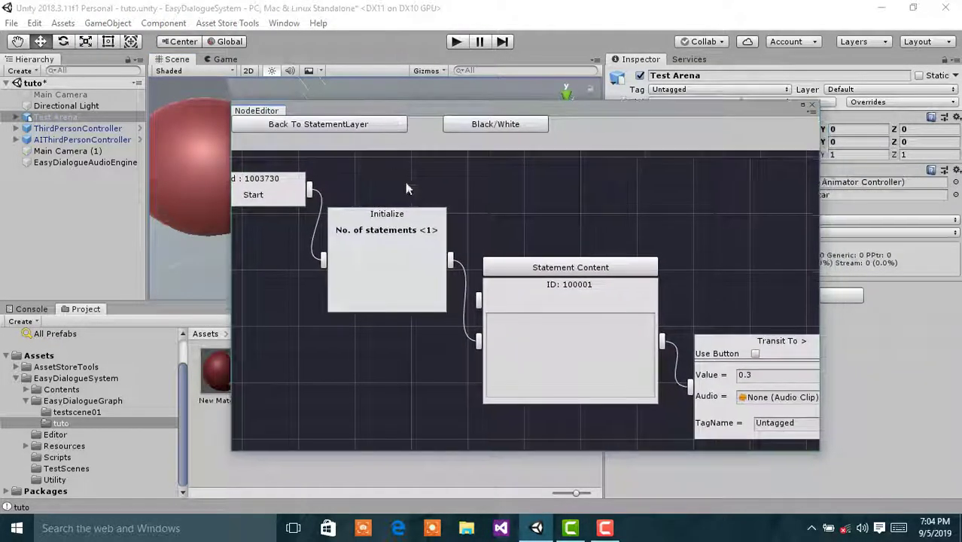
click(514, 362)
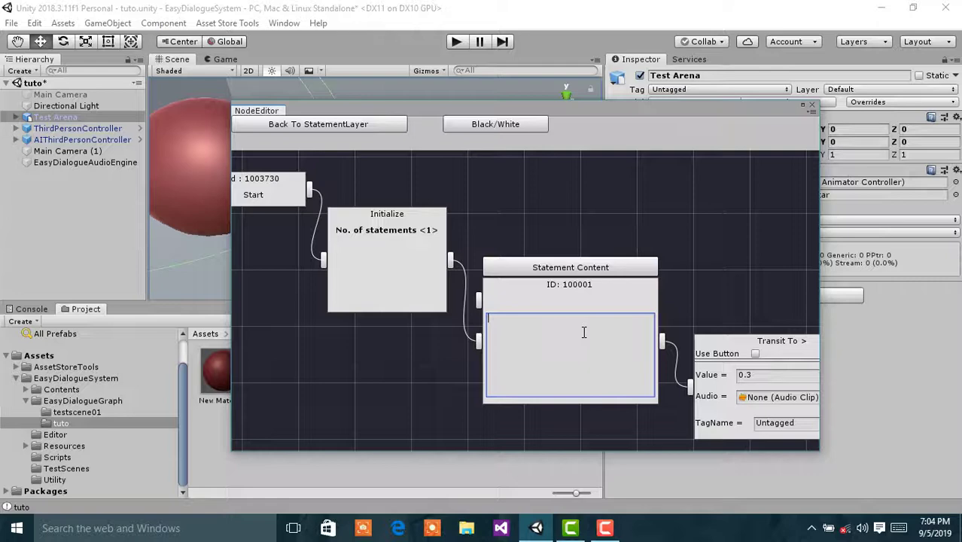
text(Playe)
text(r:Woooow, this is a very lar)
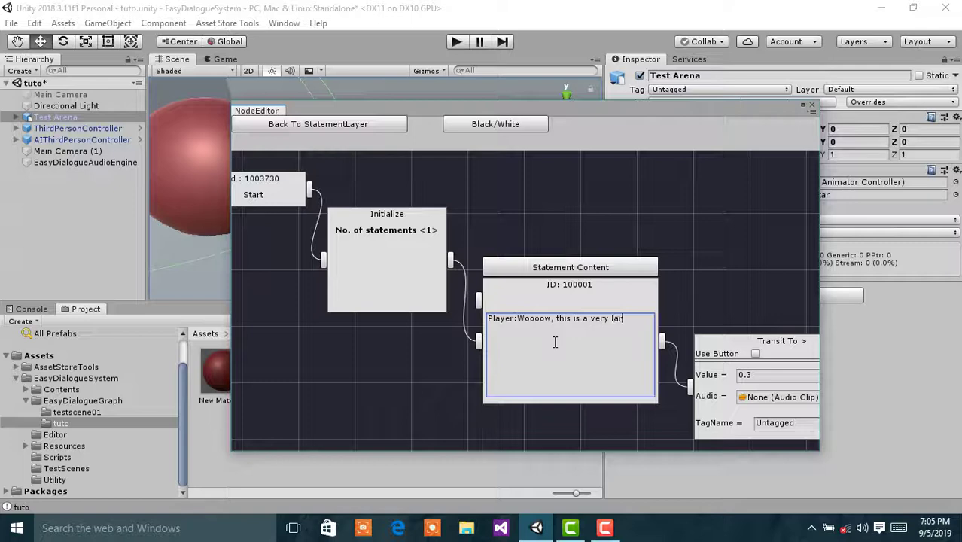
text(ge ball.)
- Set the first statement's Transit To node to value 4 and tag name Player
drag(569, 413, 270, 341)
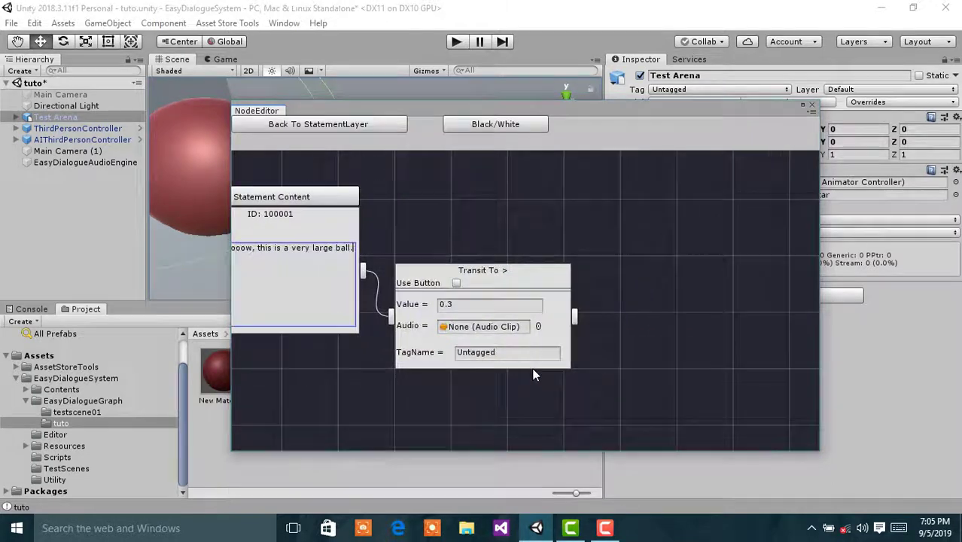
click(457, 312)
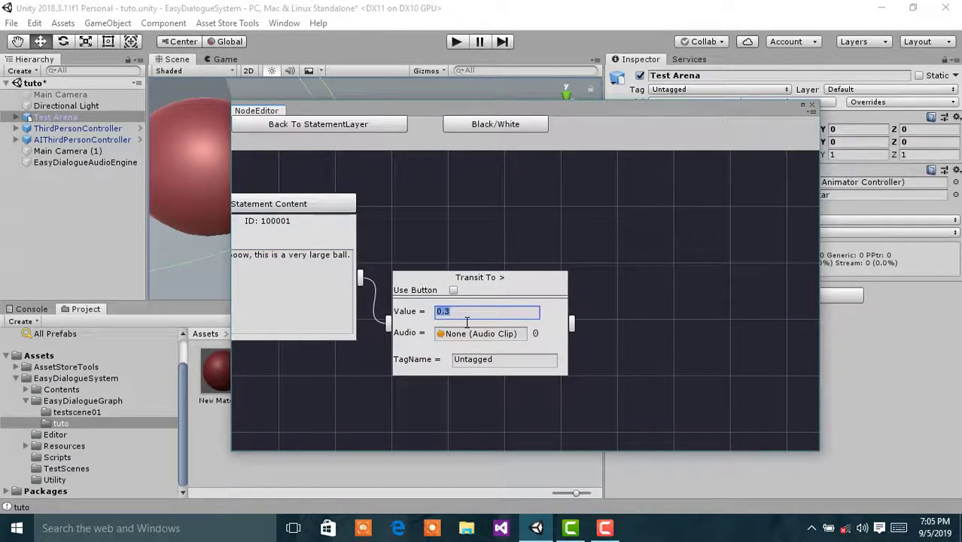
text(4)
click(493, 361)
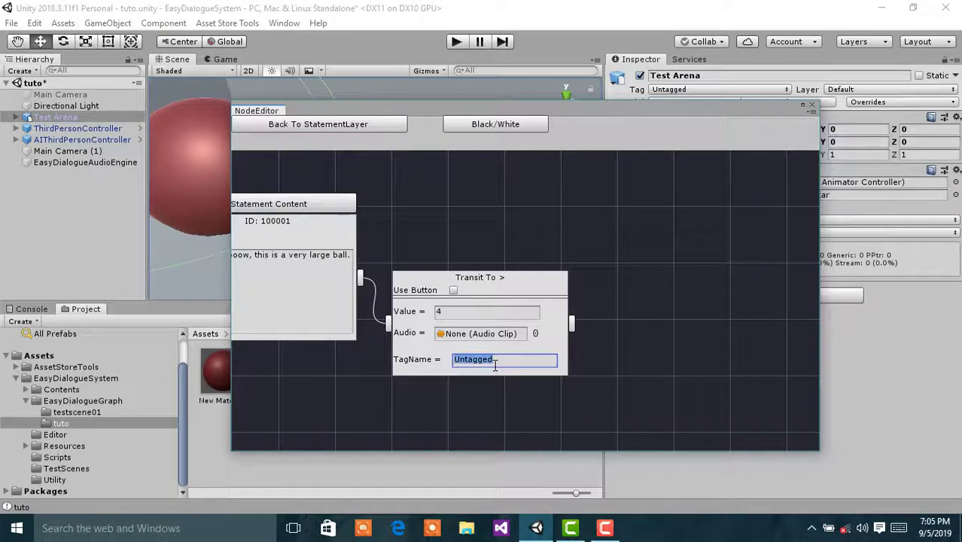
text(Player)
- Add a second statement block beside the first Transit To node and connect that node's output to the new block's lower input
middle_drag(535, 318, 435, 255)
right_click(436, 255)
mouse_move(479, 265)
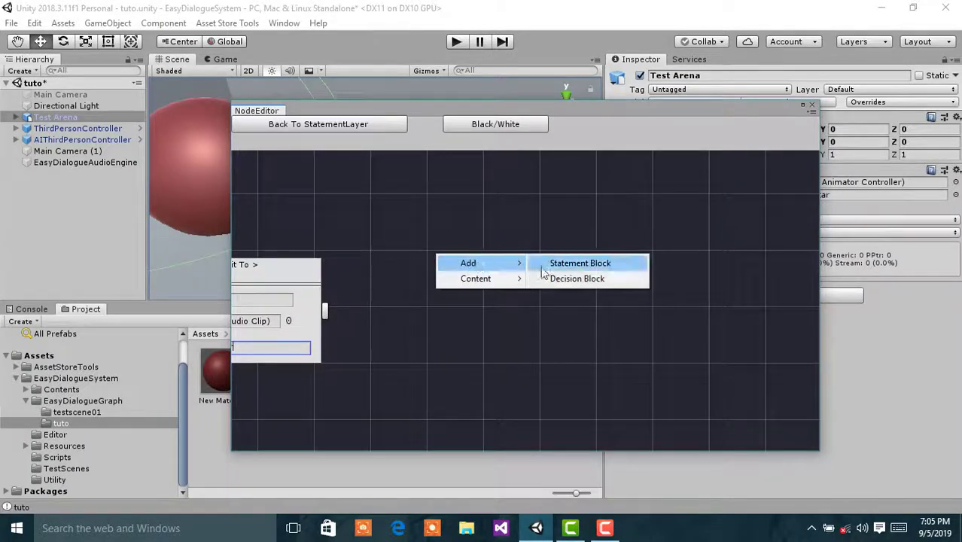
click(582, 262)
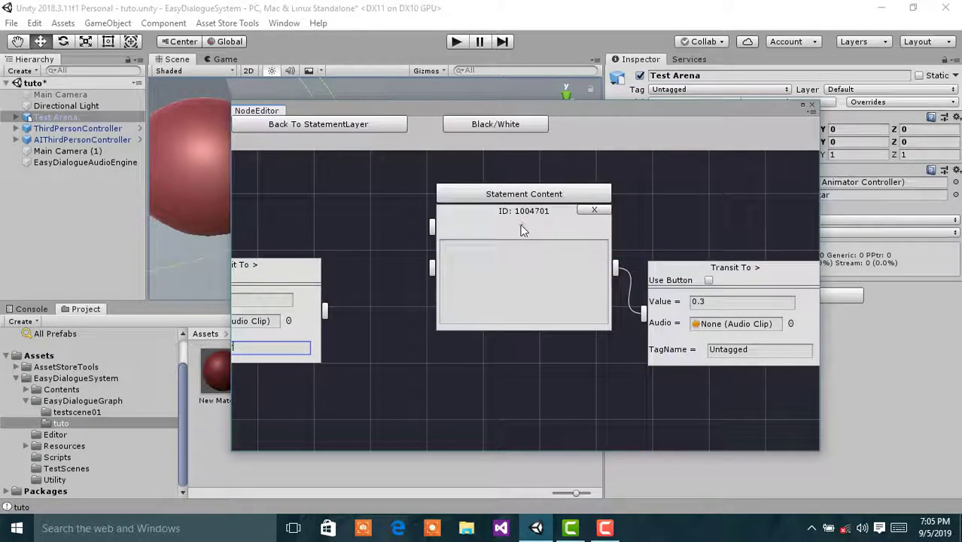
drag(522, 229, 499, 357)
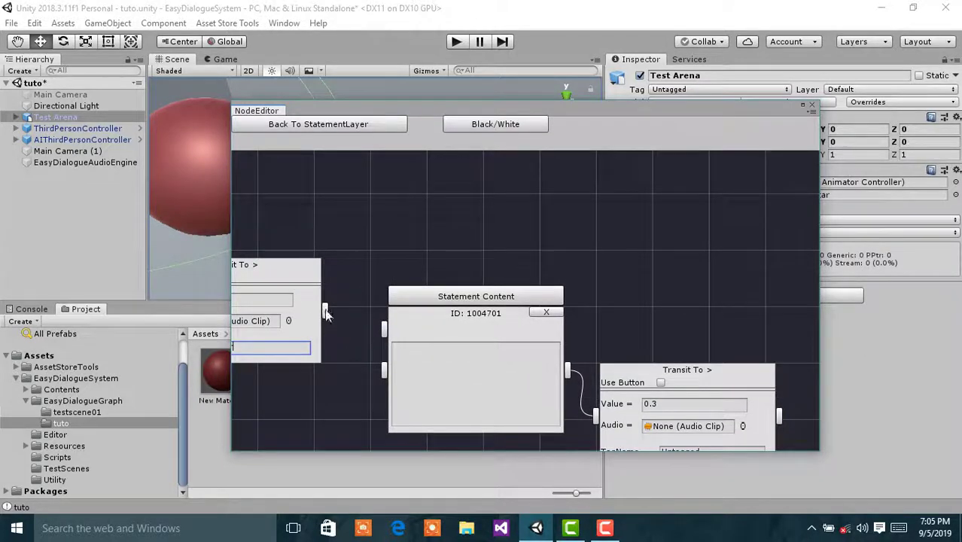
click(327, 310)
drag(335, 333, 382, 370)
drag(406, 334, 393, 337)
- Enter "Player:I would like to go around this." as the second statement's content
click(417, 363)
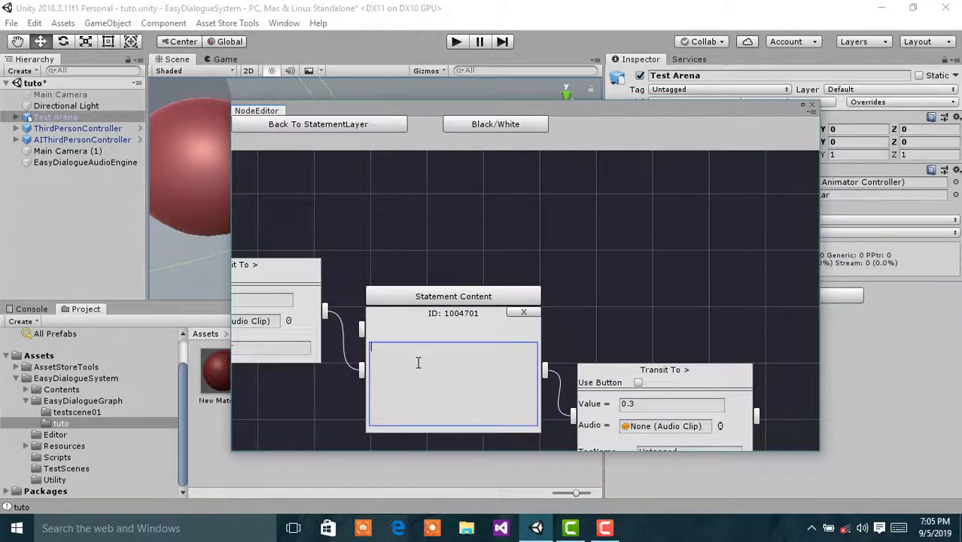
text(Player)
text(I would lie)
key(BackSpace)
key(BackSpace)
text(ke to go around )
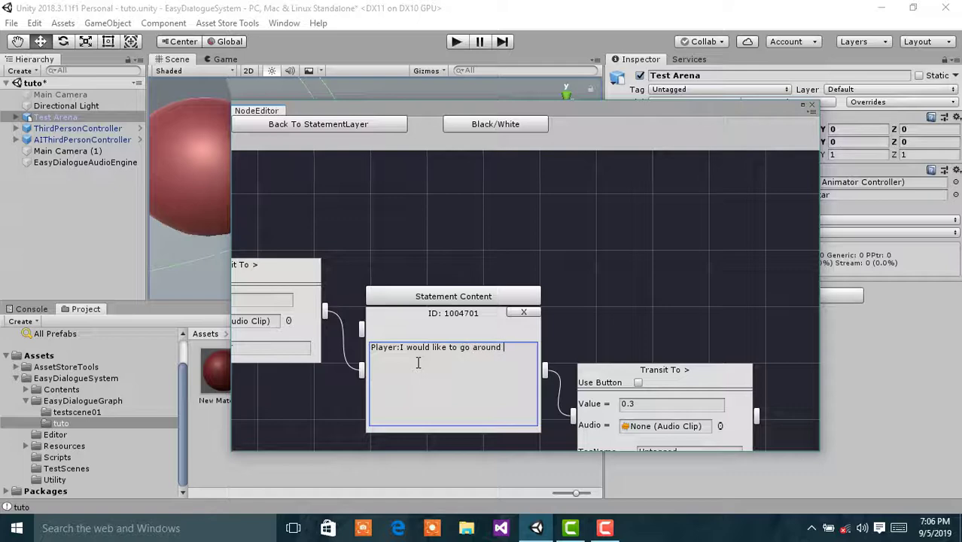
text(this.)
- Review the second layer's node chain from Start through both statement blocks
middle_drag(422, 380, 468, 372)
middle_drag(280, 285, 723, 361)
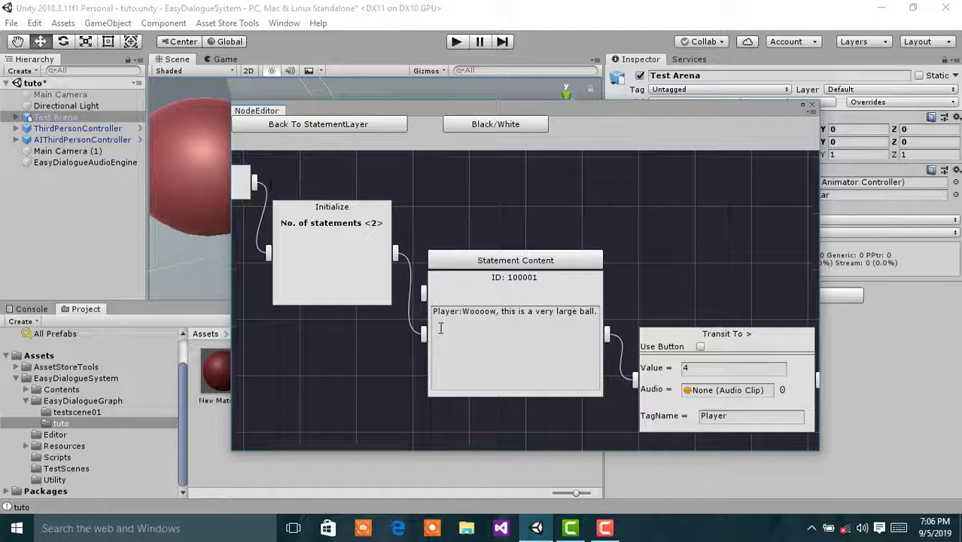
mouse_move(546, 347)
middle_down()
mouse_move(476, 333)
mouse_move(460, 298)
mouse_move(471, 342)
mouse_move(535, 339)
middle_up()
middle_drag(699, 418, 614, 387)
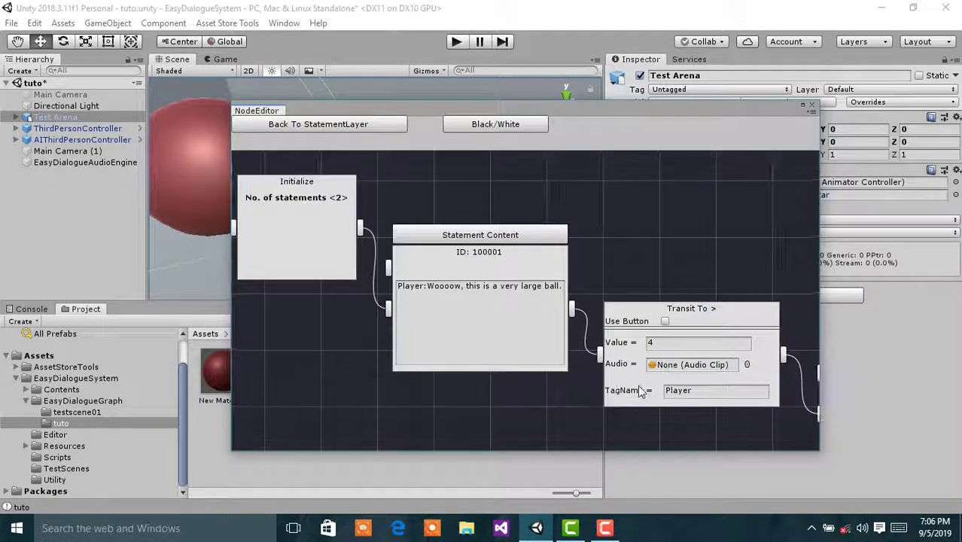
middle_drag(750, 401, 641, 386)
scroll(684, 409, right, 3)
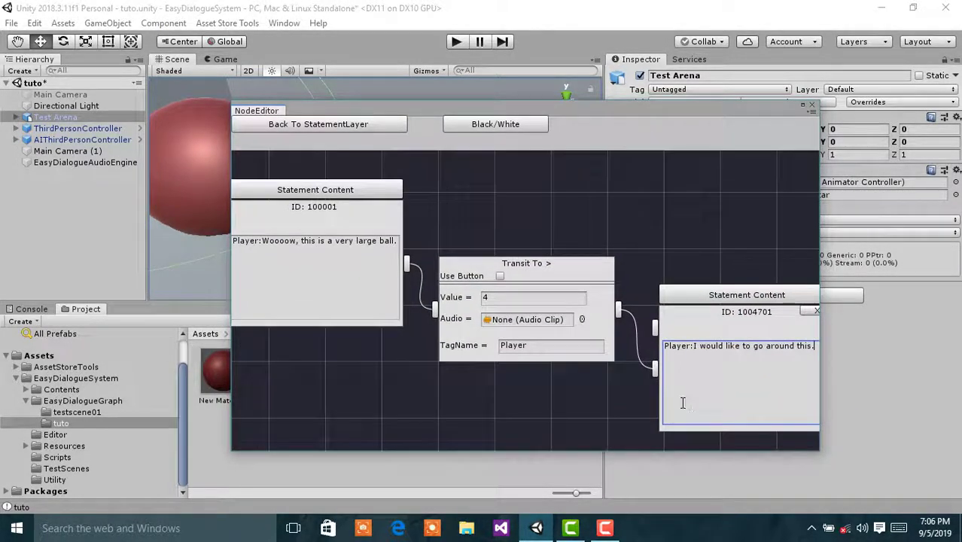
scroll(531, 328, left, 12)
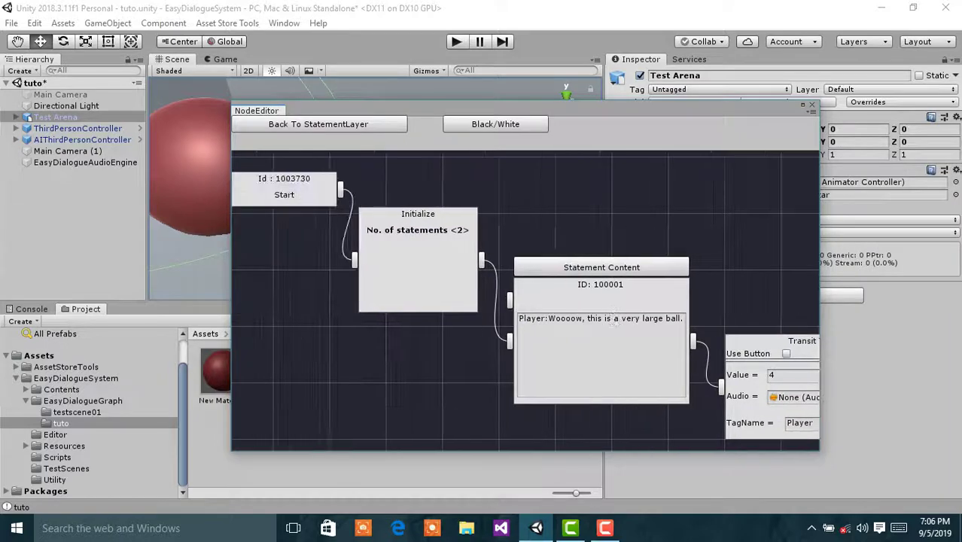
- Return to the layer overview, clear the scene selection and close the NodeEditor window
click(346, 125)
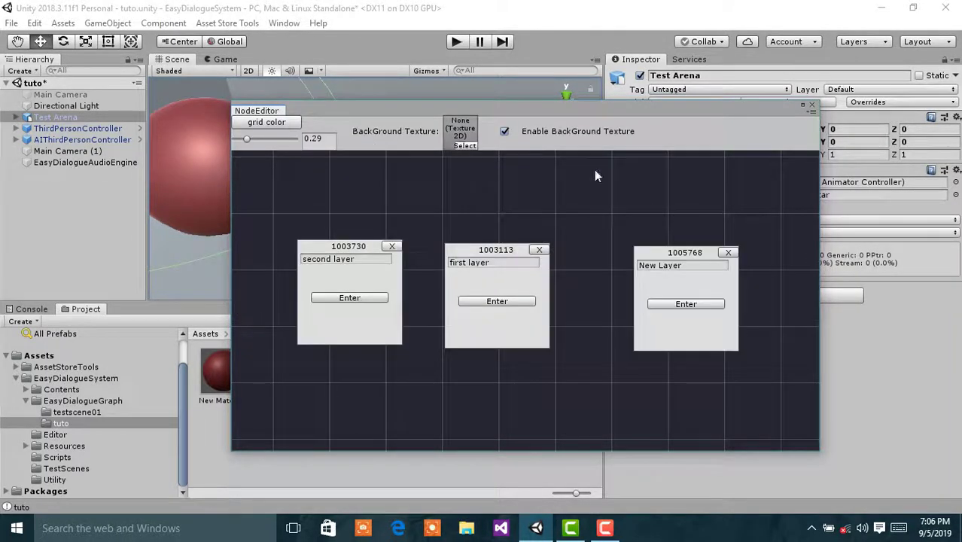
click(69, 219)
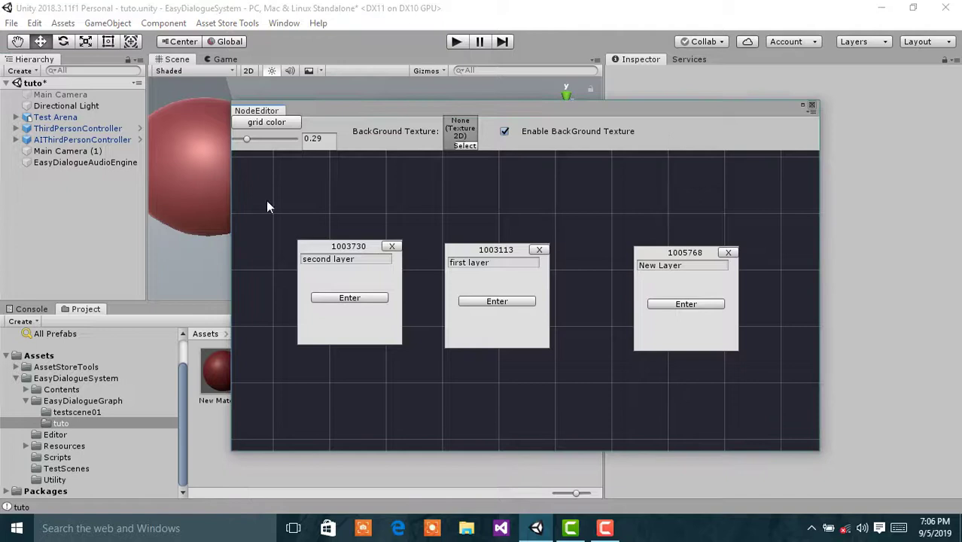
click(812, 104)
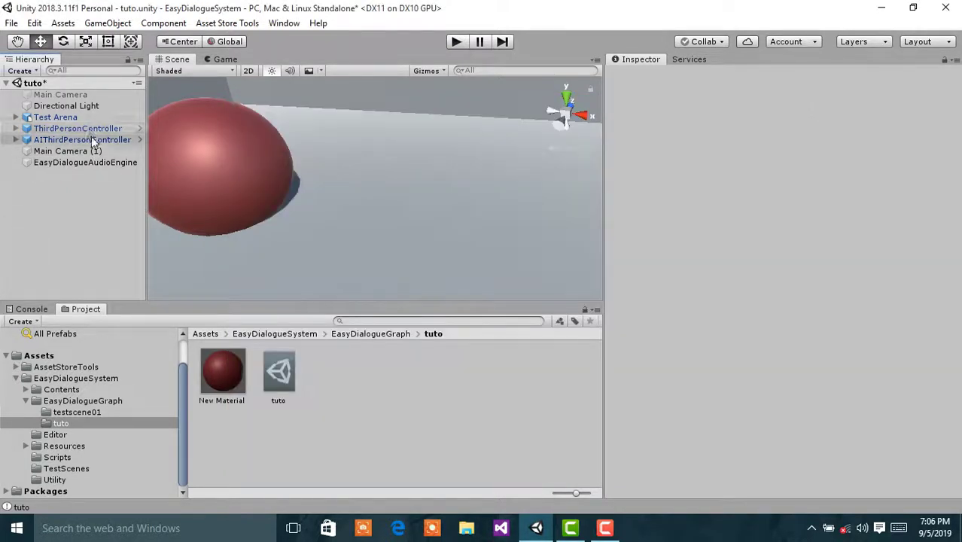
- Select and frame Ball_02, then examine its Sphere Collider and ES Dialogue Manager settings
click(196, 165)
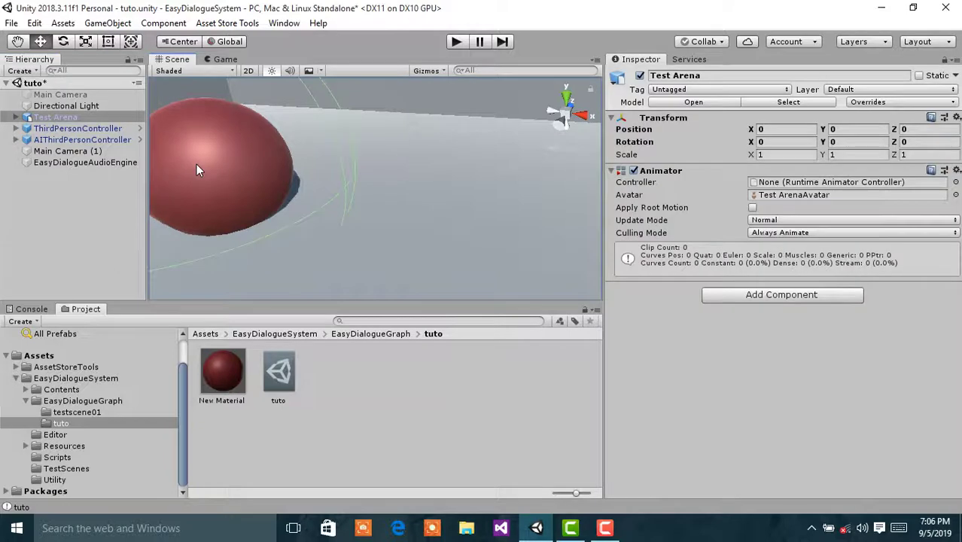
click(196, 164)
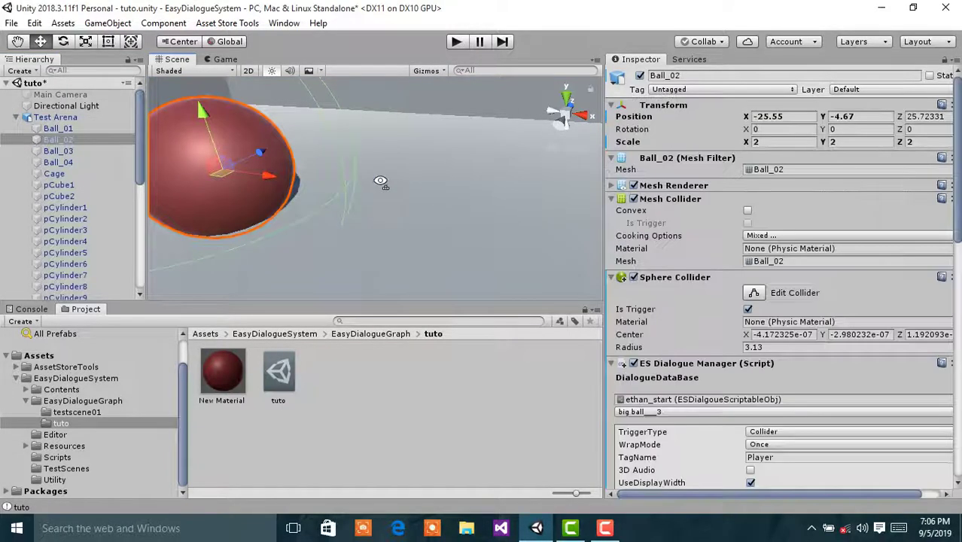
key(f)
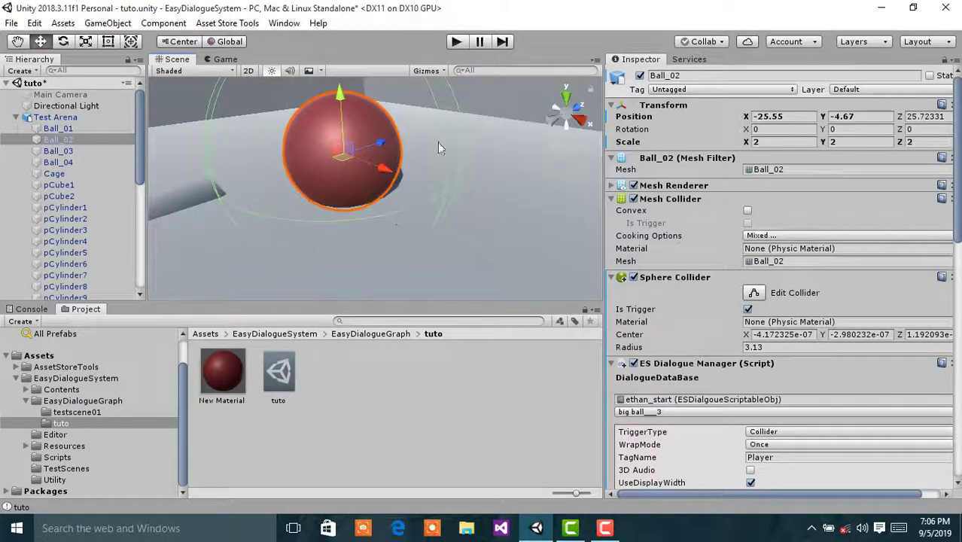
scroll(787, 344, down, 3)
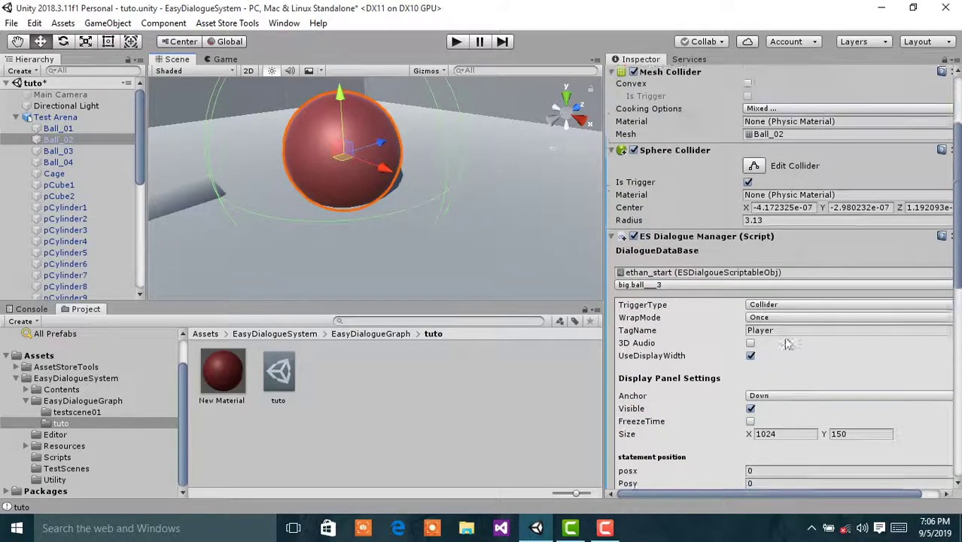
scroll(787, 343, up, 2)
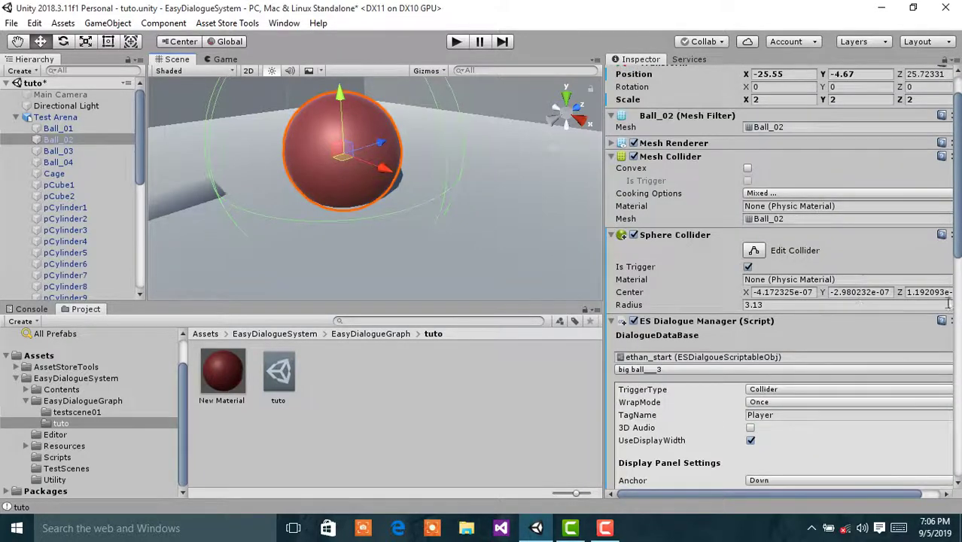
click(791, 321)
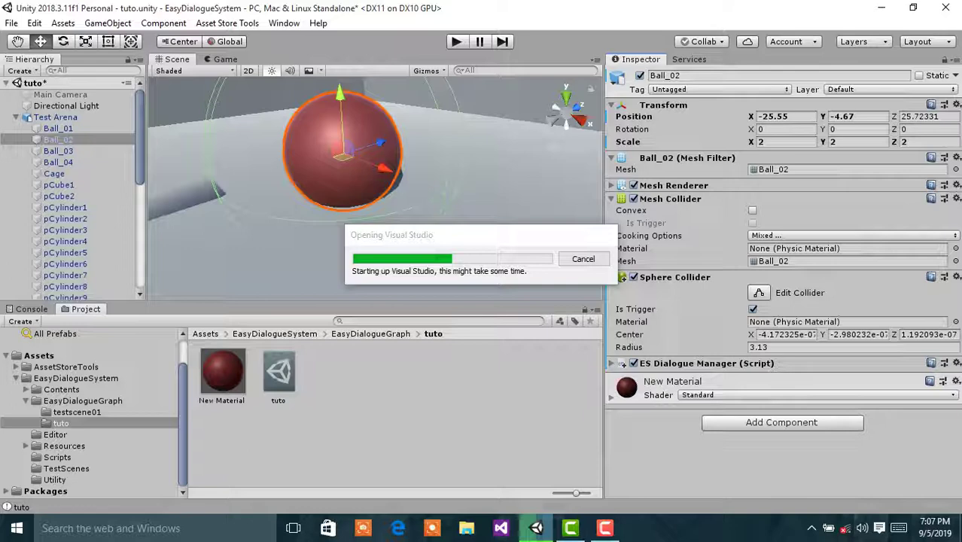
click(604, 528)
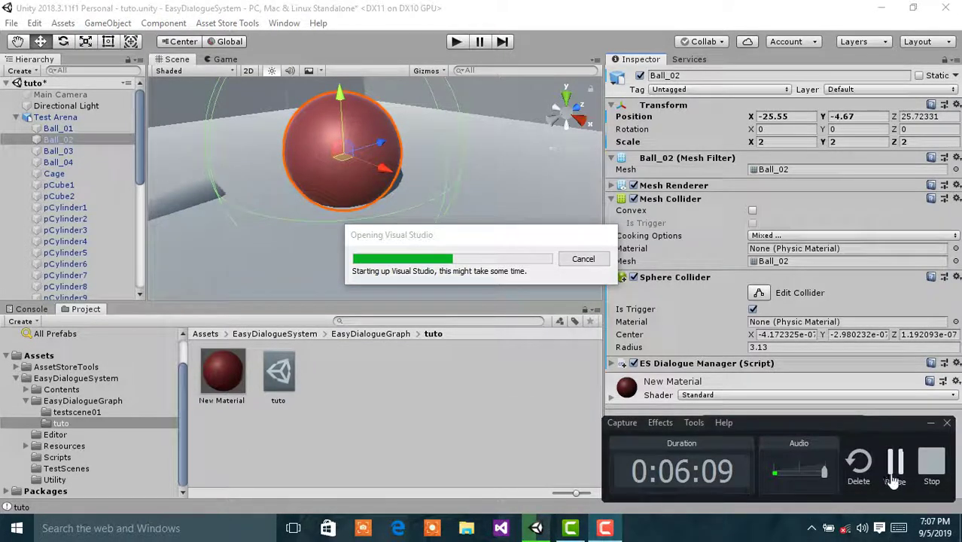
click(892, 478)
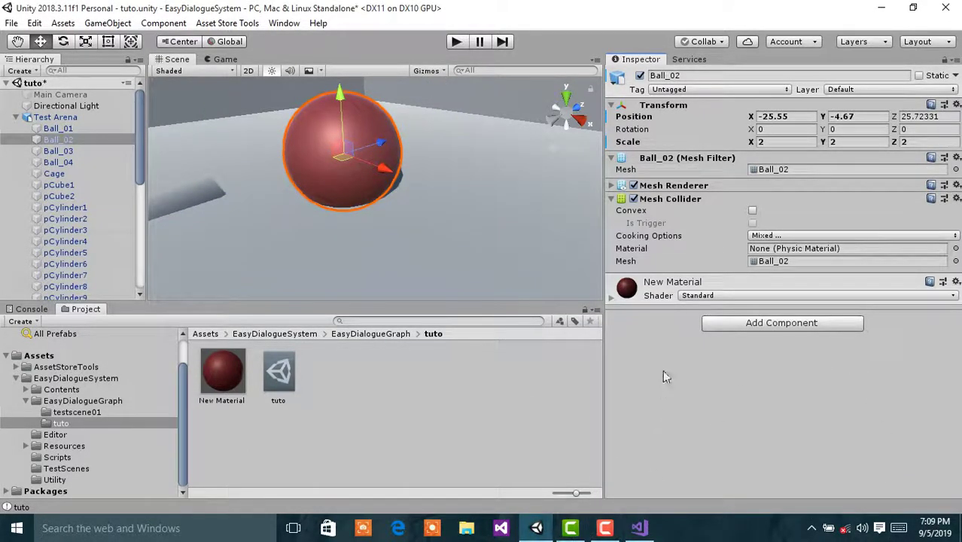
- Add an ES Dialogue Manager component to Ball_02 and expand its settings
click(98, 139)
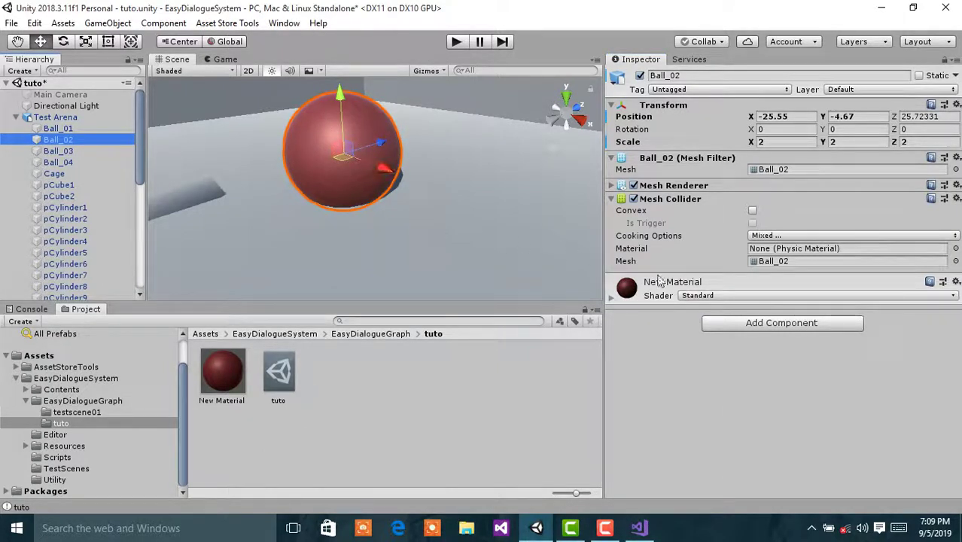
click(742, 329)
text(sphe)
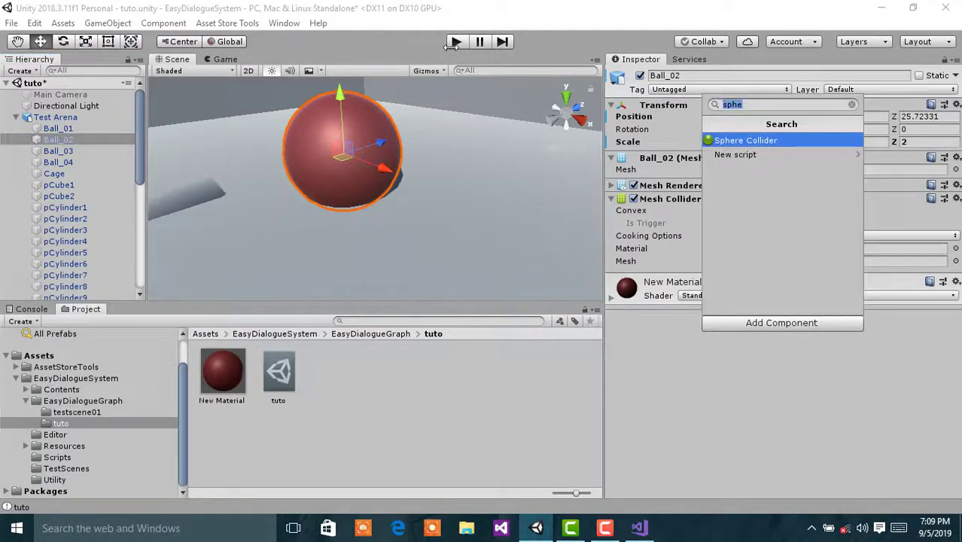
text(es)
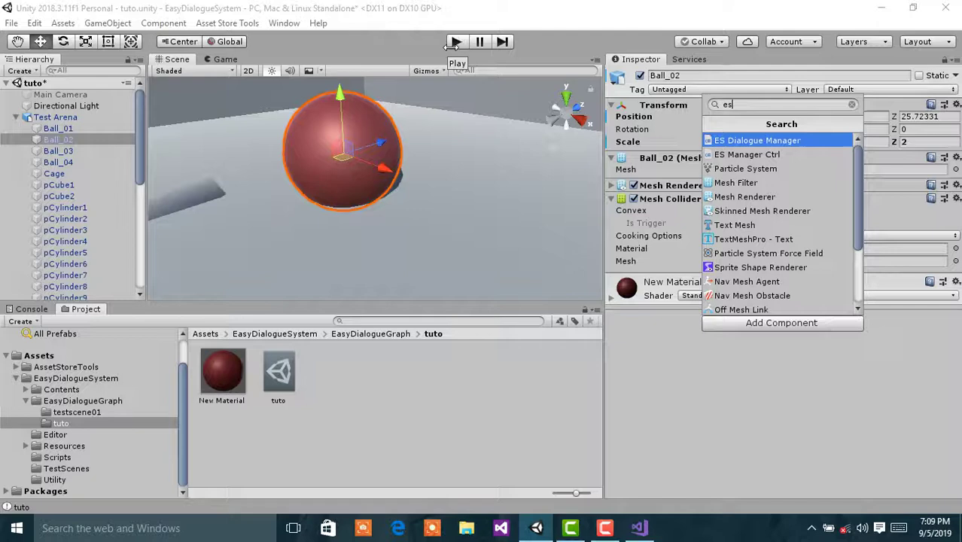
key(Return)
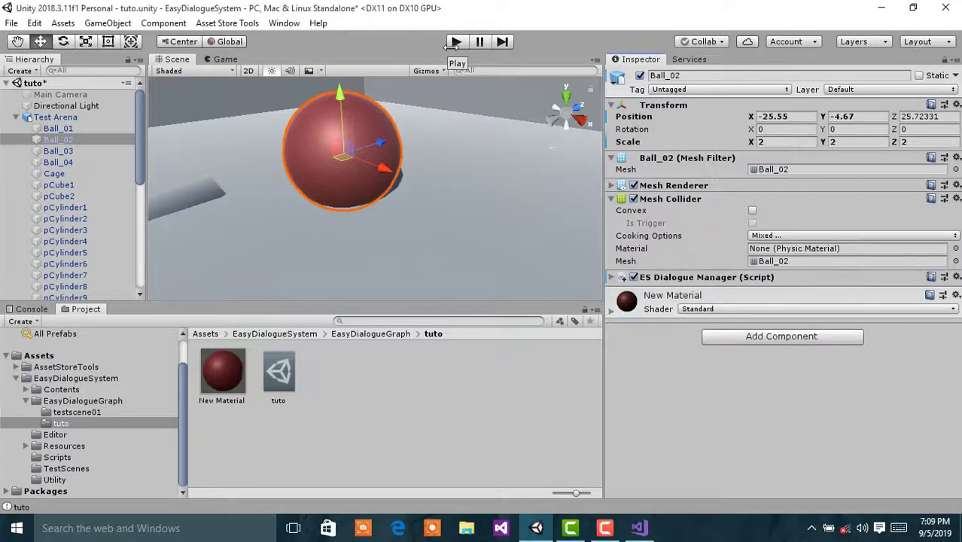
click(612, 278)
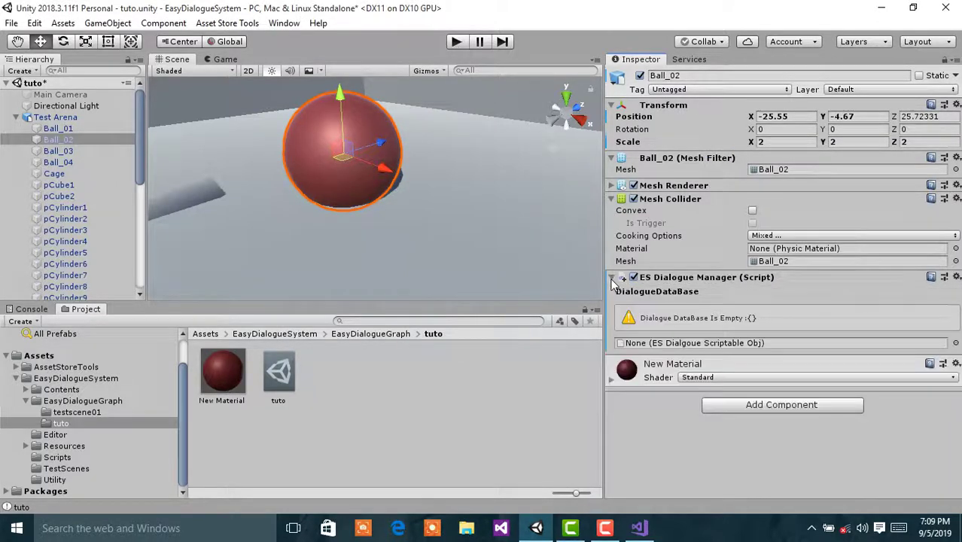
- Assign the tuto dialogue asset as the database of Ball_02's ES Dialogue Manager and choose its second layer
click(278, 371)
drag(278, 371, 685, 343)
scroll(692, 329, down, 3)
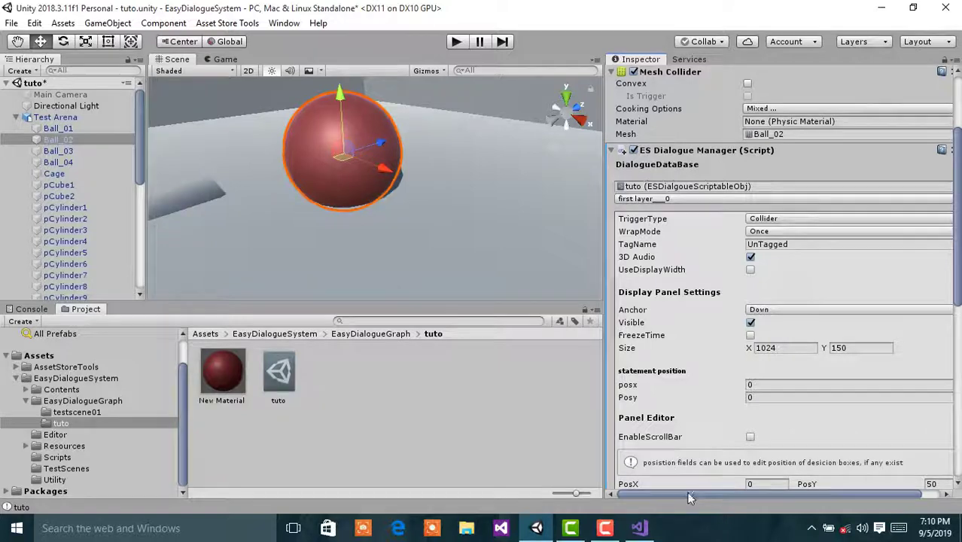
mouse_move(682, 495)
mouse_down()
mouse_move(704, 496)
mouse_move(687, 495)
mouse_up()
click(642, 199)
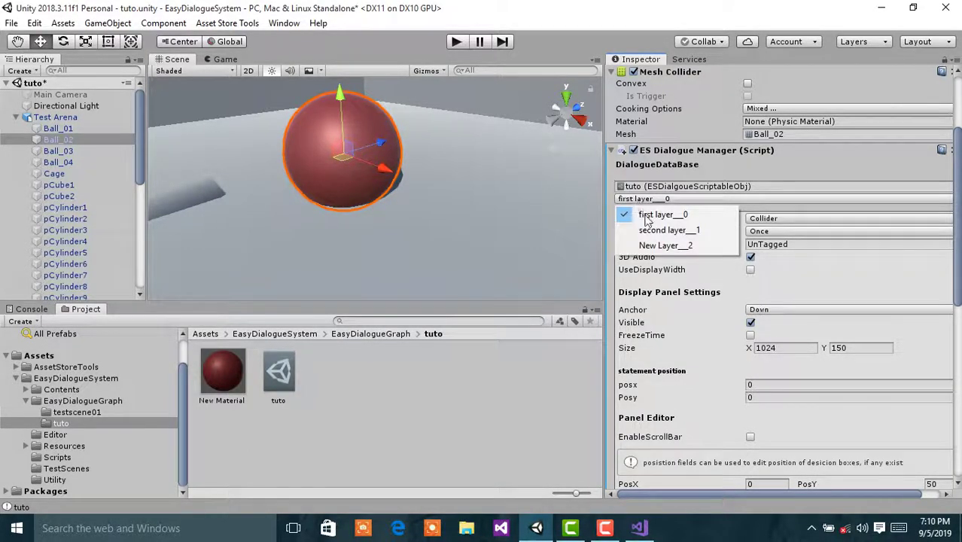
click(647, 231)
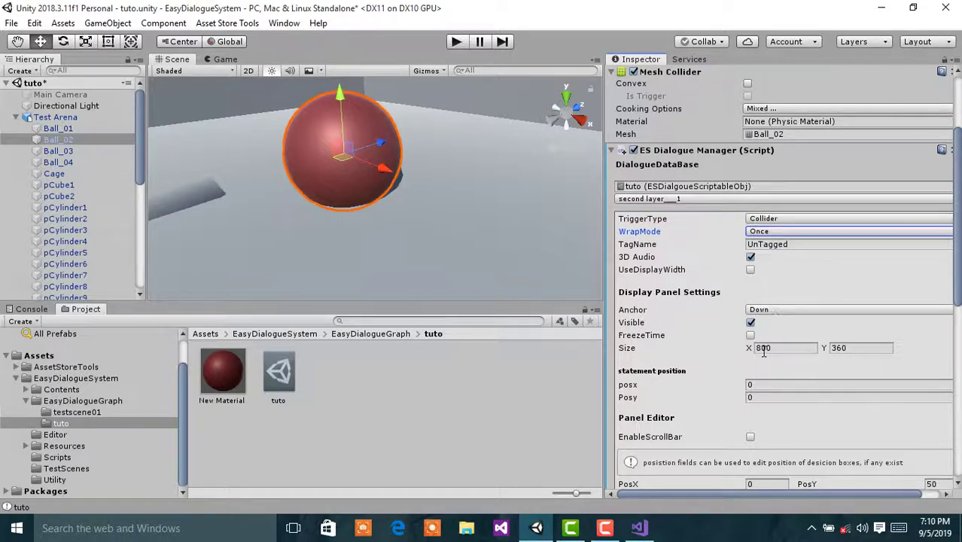
- With the Game view showing, enable UseDisplayWidth for the dialogue panel and set its Y size to 150
click(224, 59)
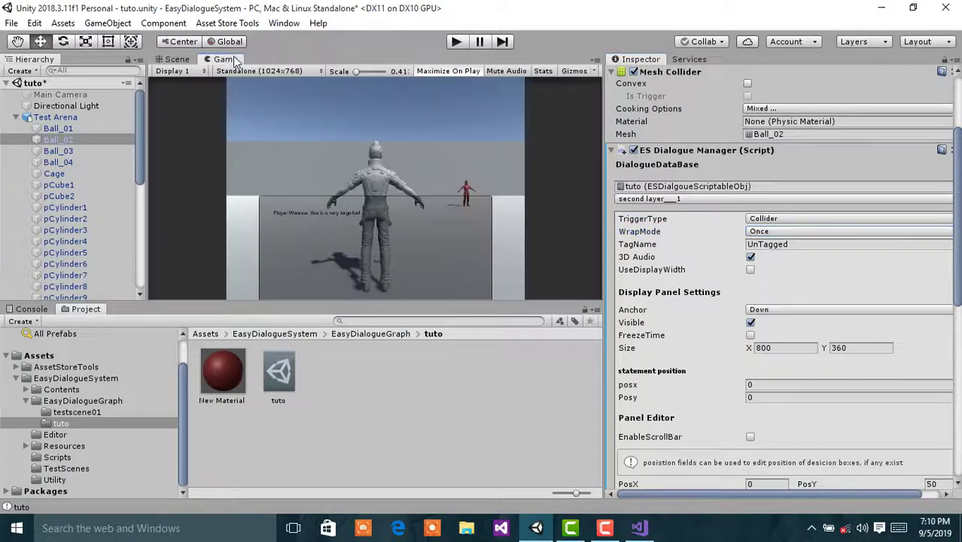
click(840, 344)
click(751, 269)
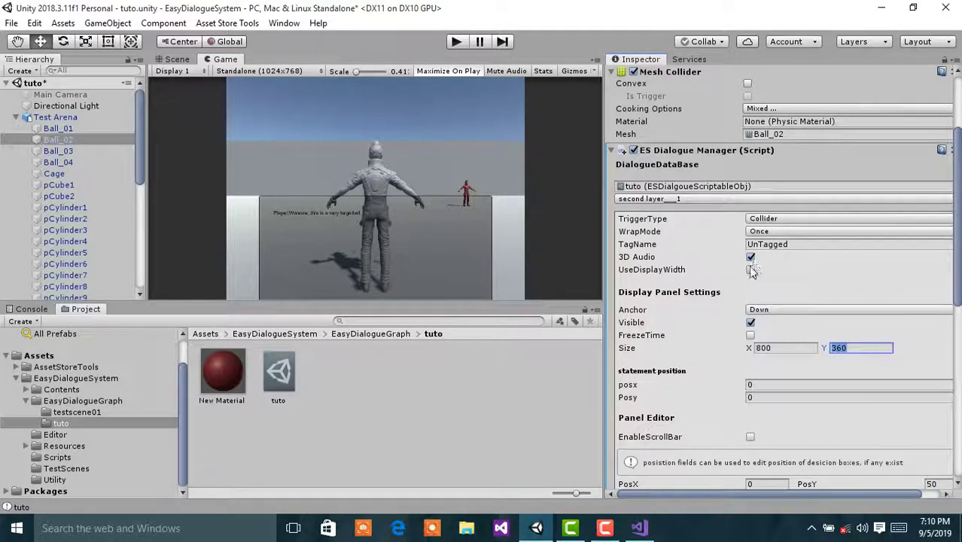
click(852, 346)
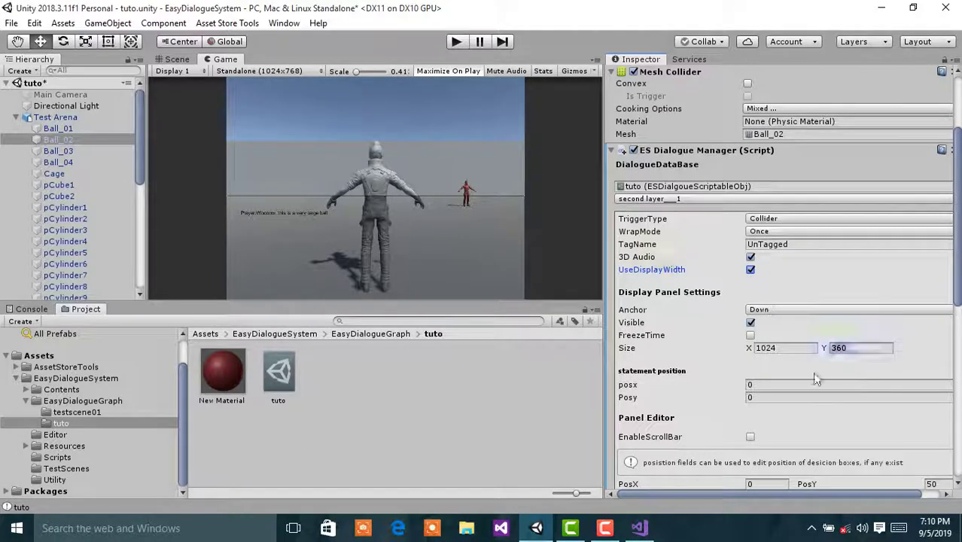
text(150)
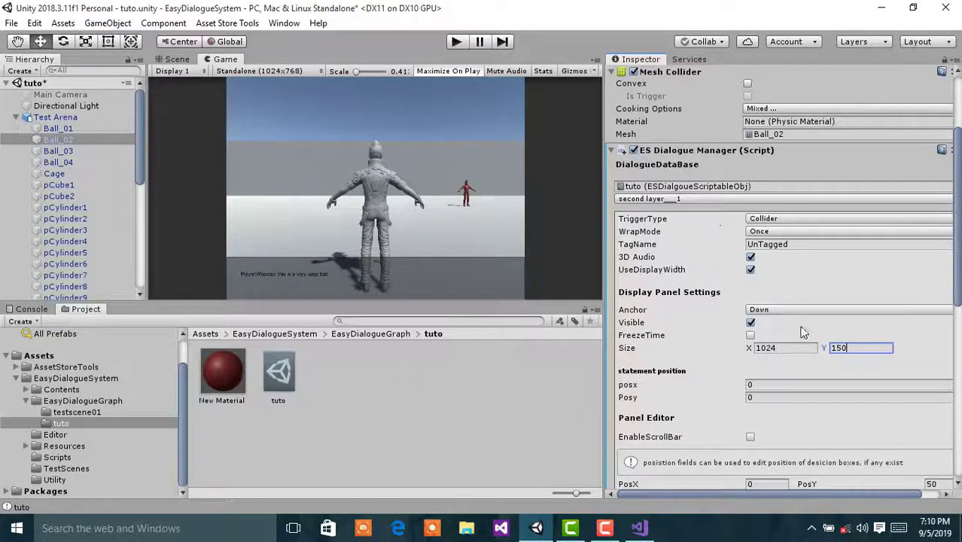
- Examine the ES Dialogue Manager's remaining options, from trigger and position settings to textures and font settings
scroll(801, 332, down, 6)
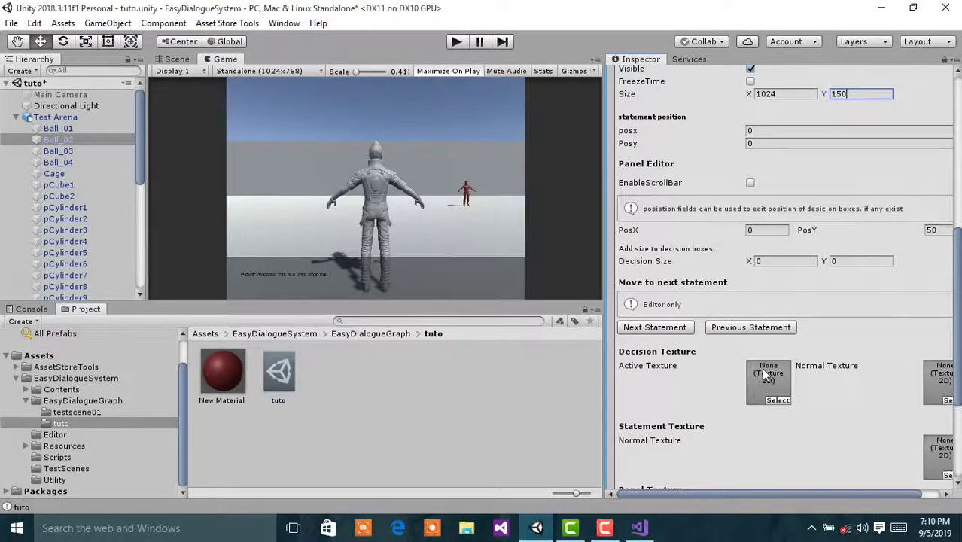
scroll(760, 372, down, 4)
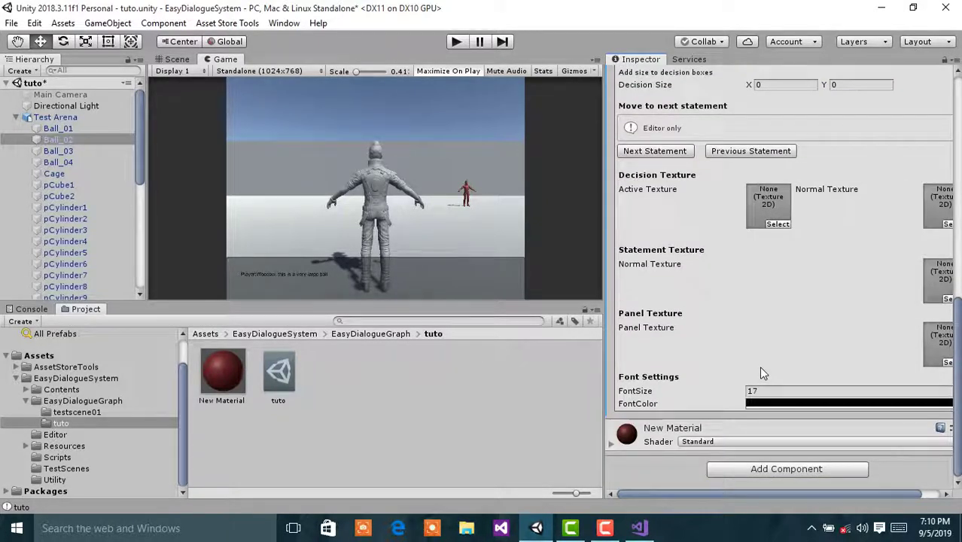
scroll(759, 365, up, 6)
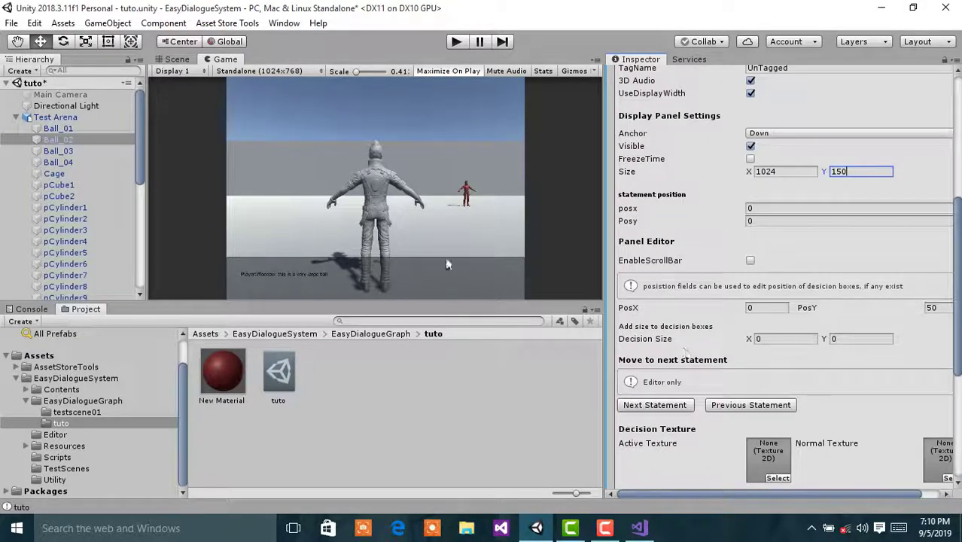
scroll(826, 440, up, 5)
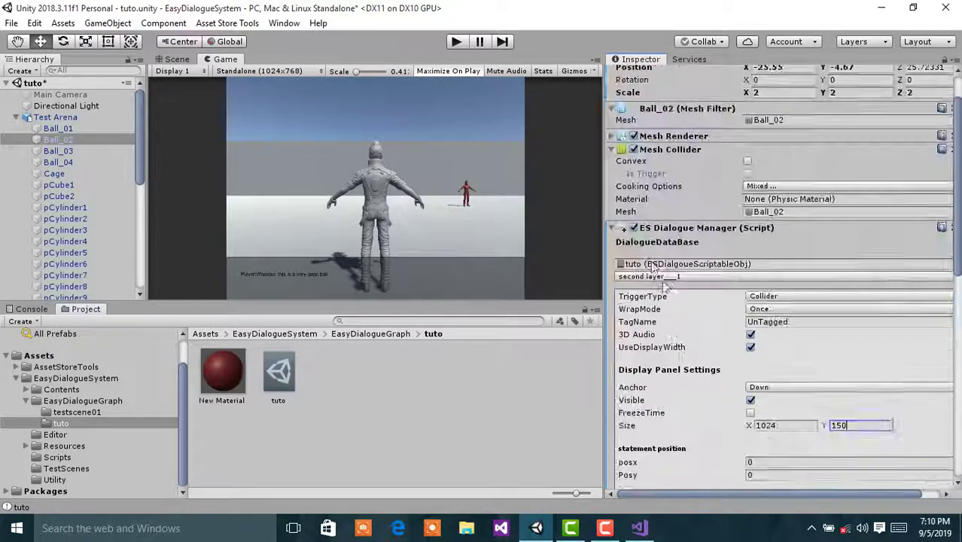
scroll(647, 325, down, 3)
scroll(655, 329, down, 2)
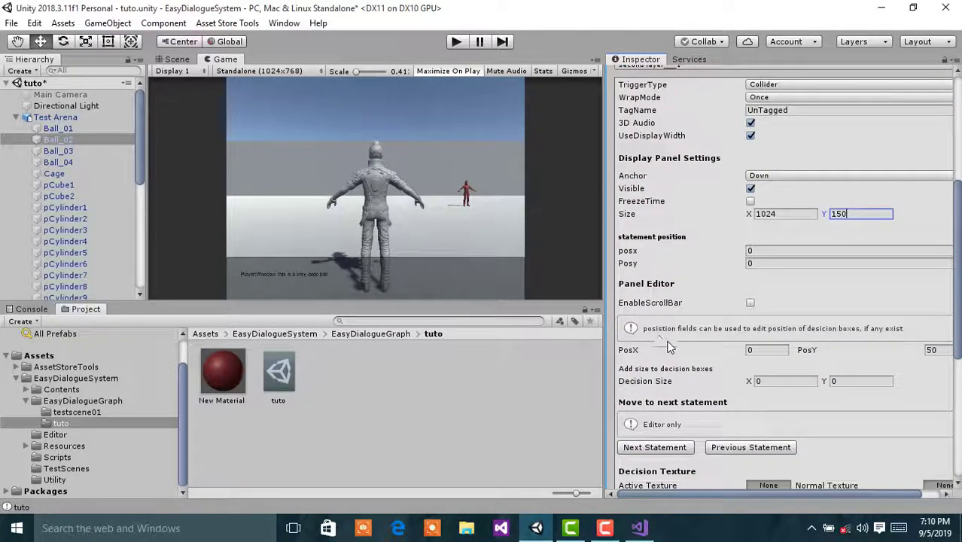
scroll(672, 346, down, 6)
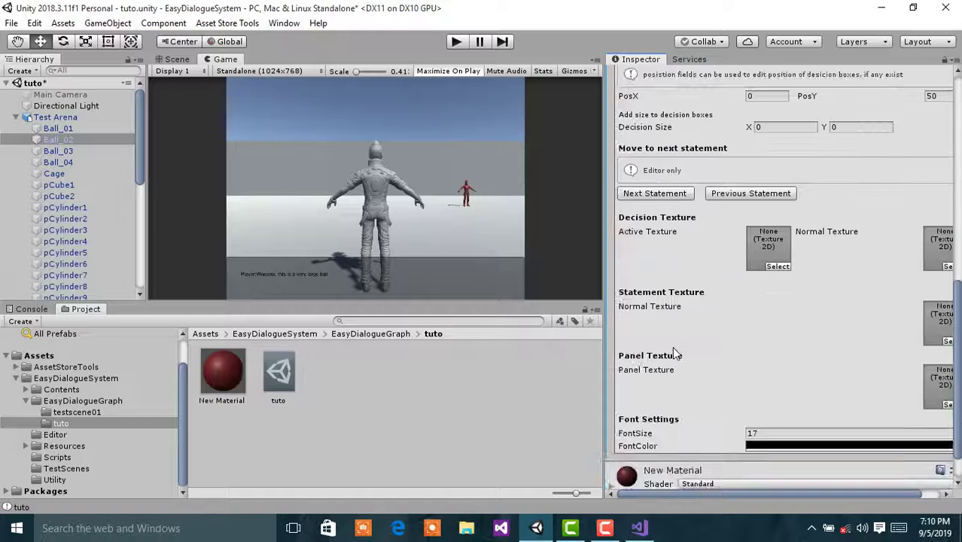
- Set the TagName of Ball_02's ES Dialogue Manager to Player
scroll(663, 342, up, 11)
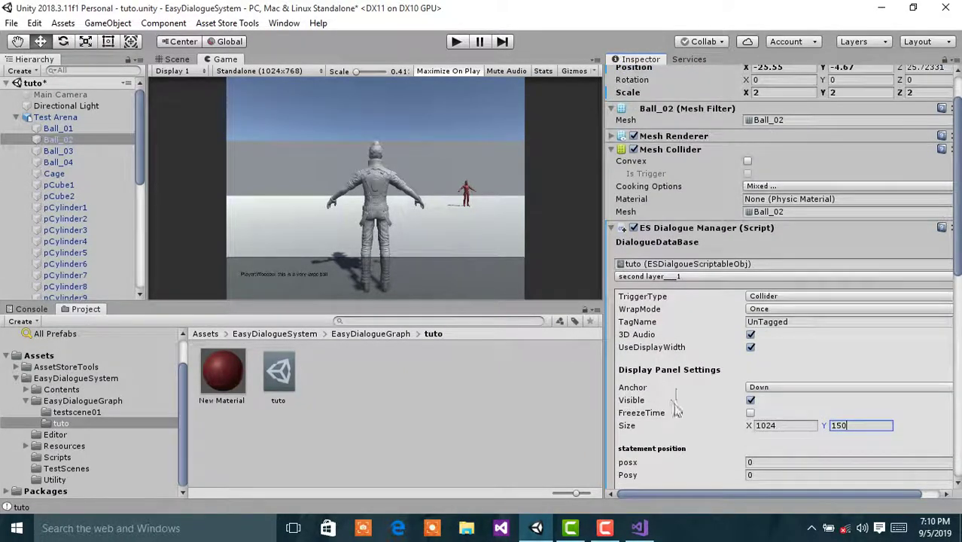
click(783, 322)
text(Player)
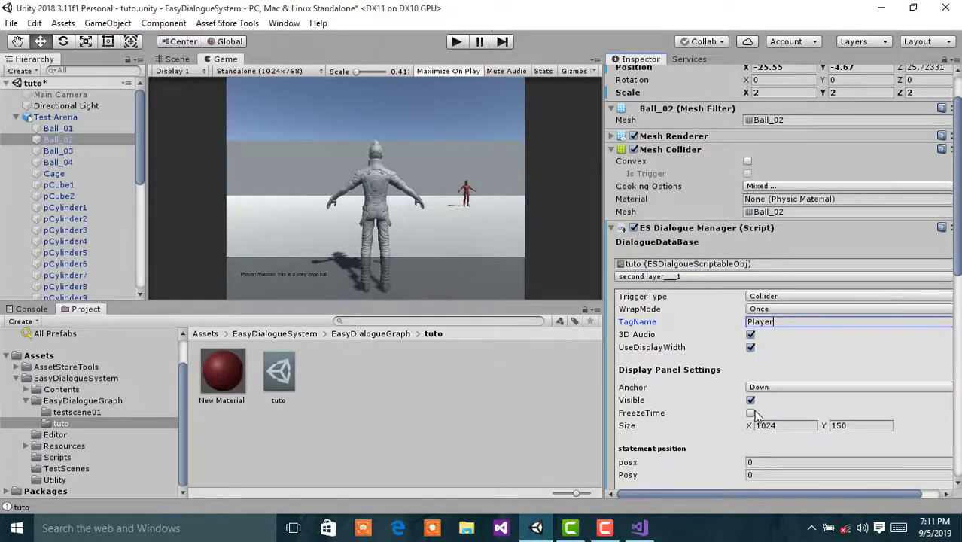
scroll(754, 410, down, 3)
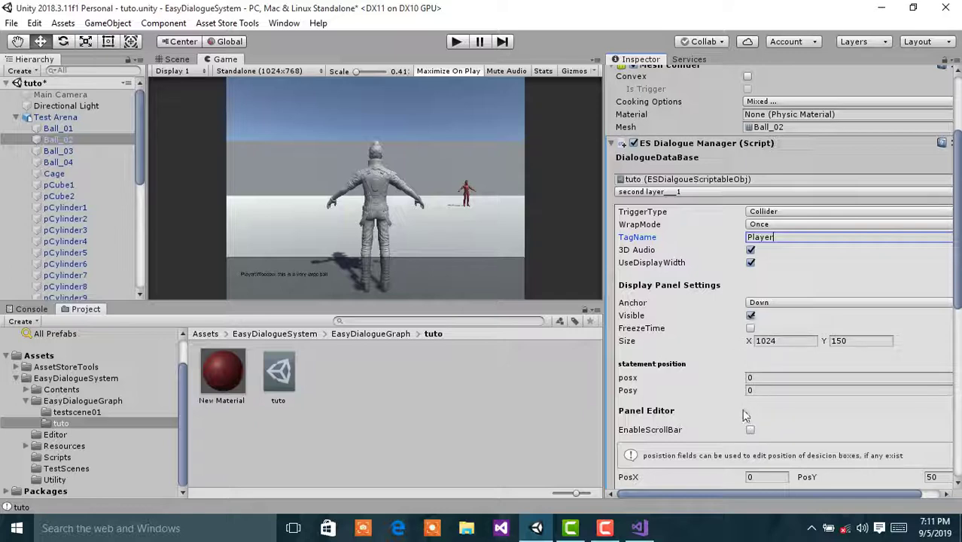
scroll(740, 406, down, 12)
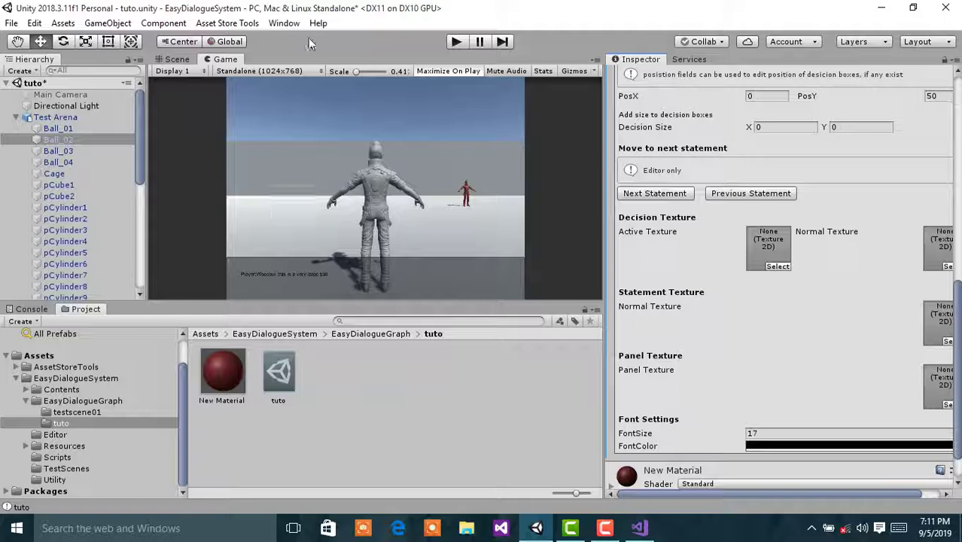
- Open the EasyDialogue NodeEditor for the tuto asset and enter the second layer
click(283, 22)
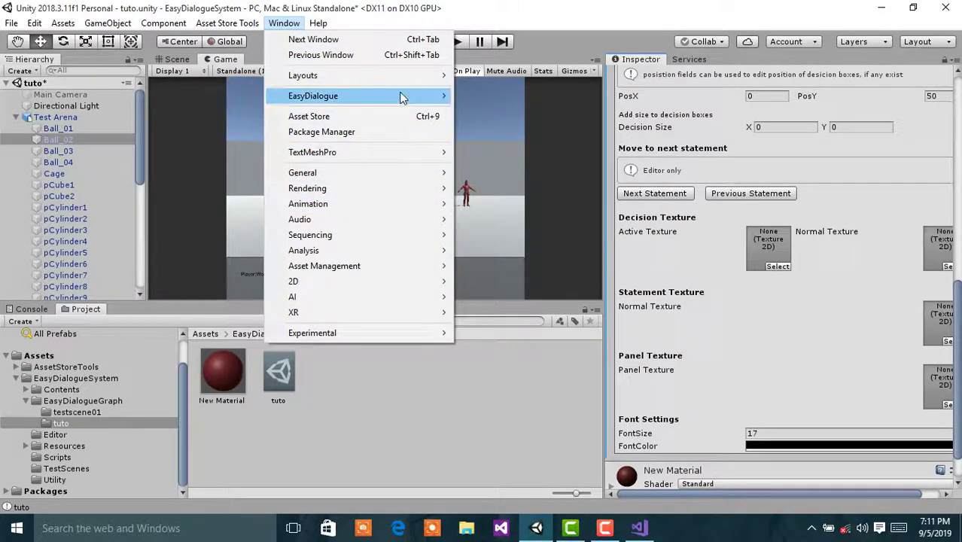
mouse_move(402, 97)
click(478, 95)
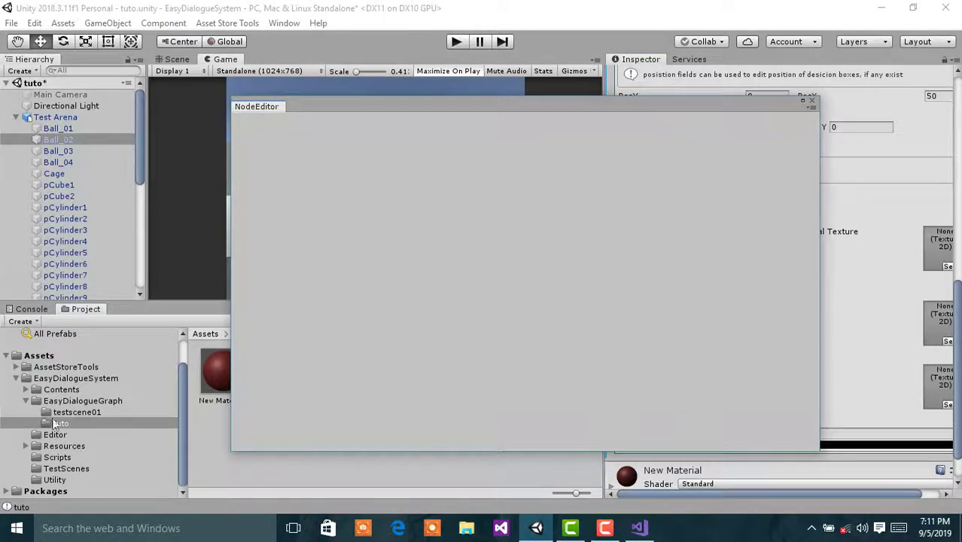
drag(359, 106, 479, 109)
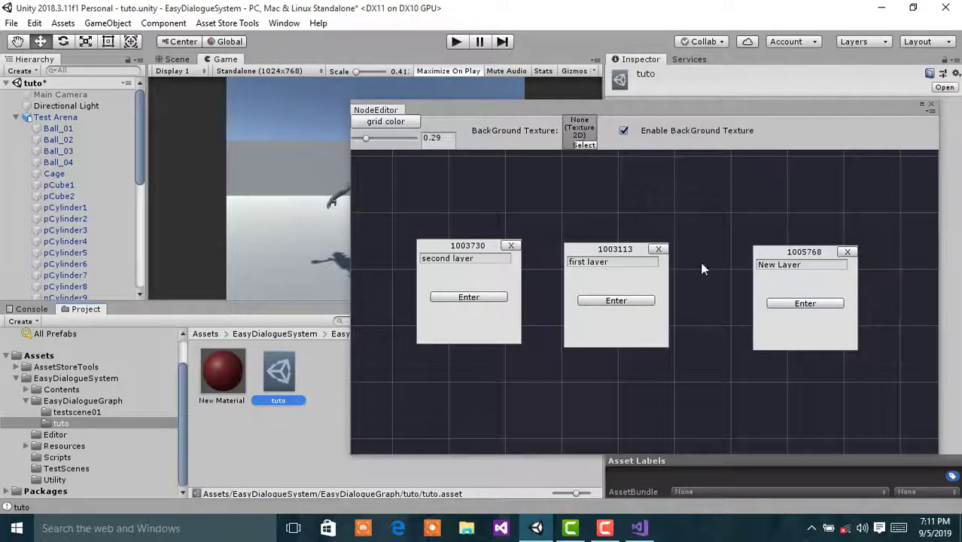
click(492, 297)
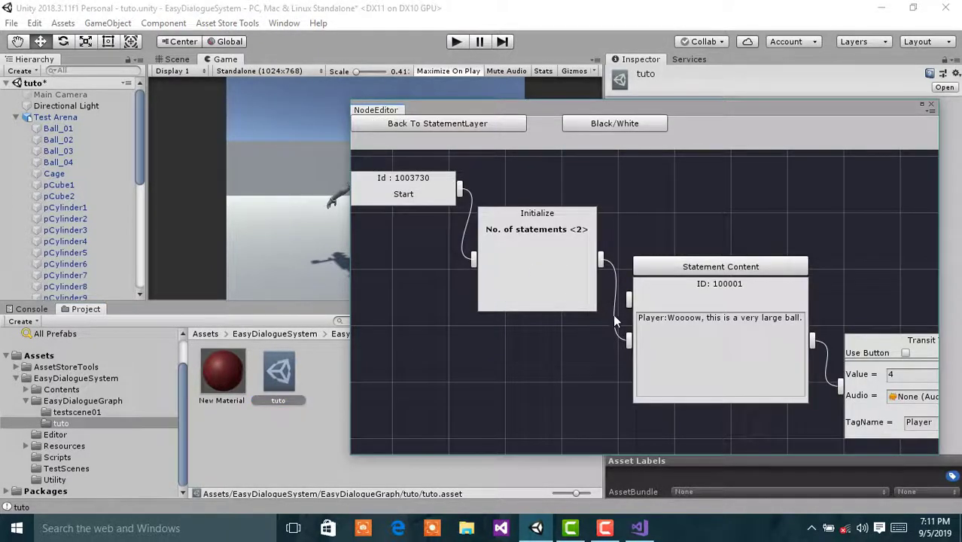
- Add a character image node below the Initialize node and connect it to the first statement's image input
right_click(398, 313)
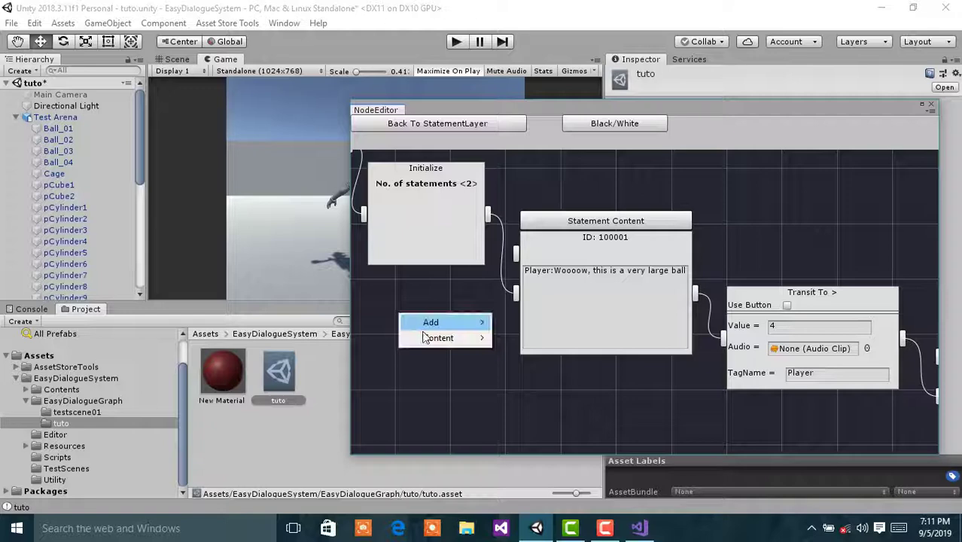
mouse_move(438, 338)
click(542, 338)
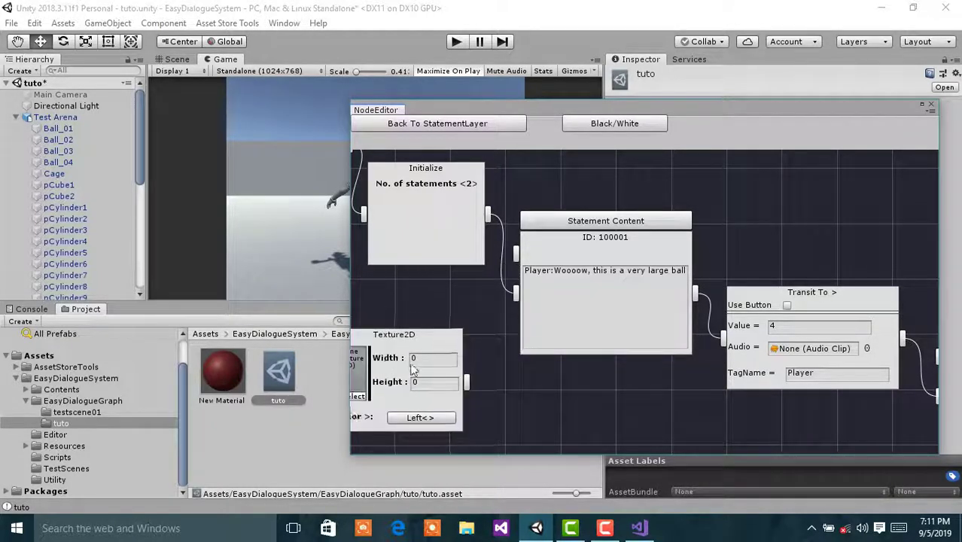
drag(467, 382, 516, 255)
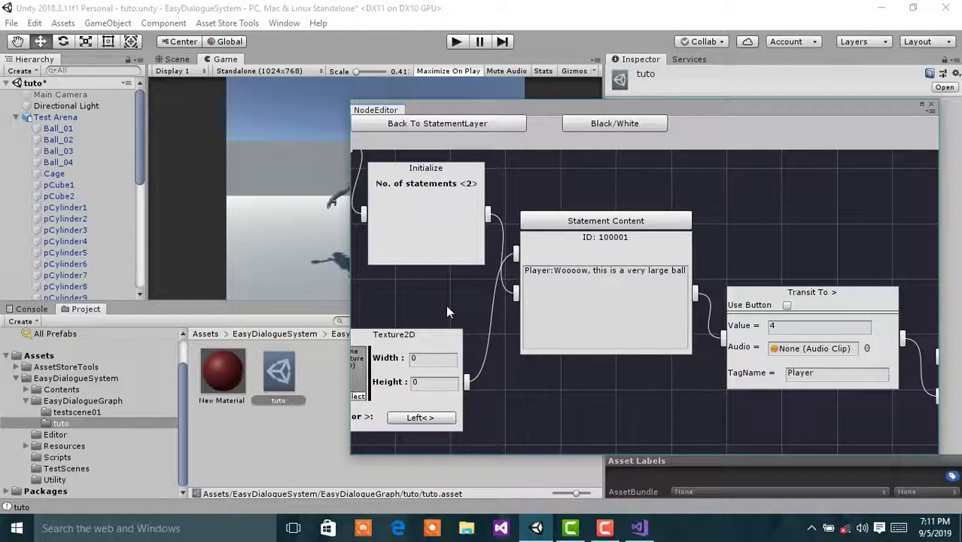
drag(406, 336, 434, 323)
- Set the first statement's Texture2D node to width 128 and height 128, and assign the ethan_head texture
click(455, 345)
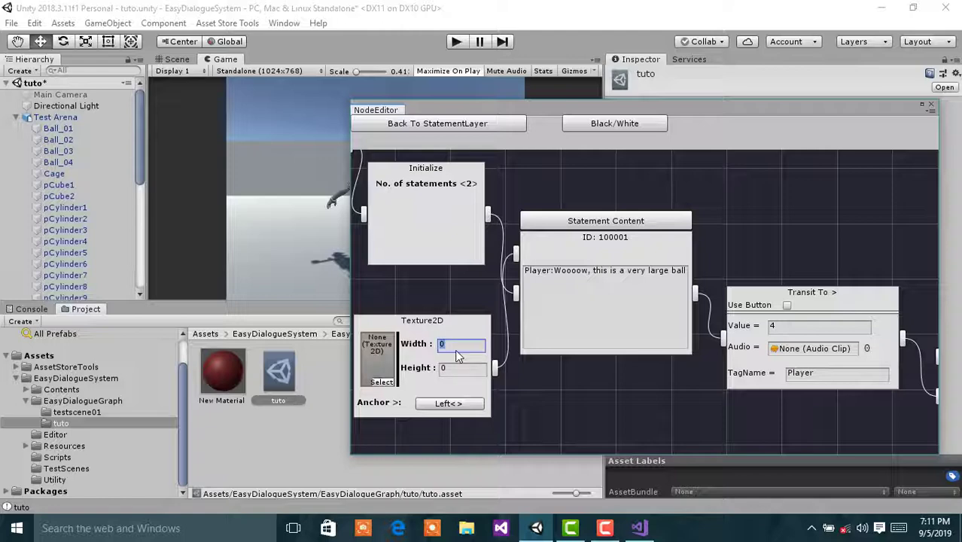
text(128)
click(455, 368)
click(385, 382)
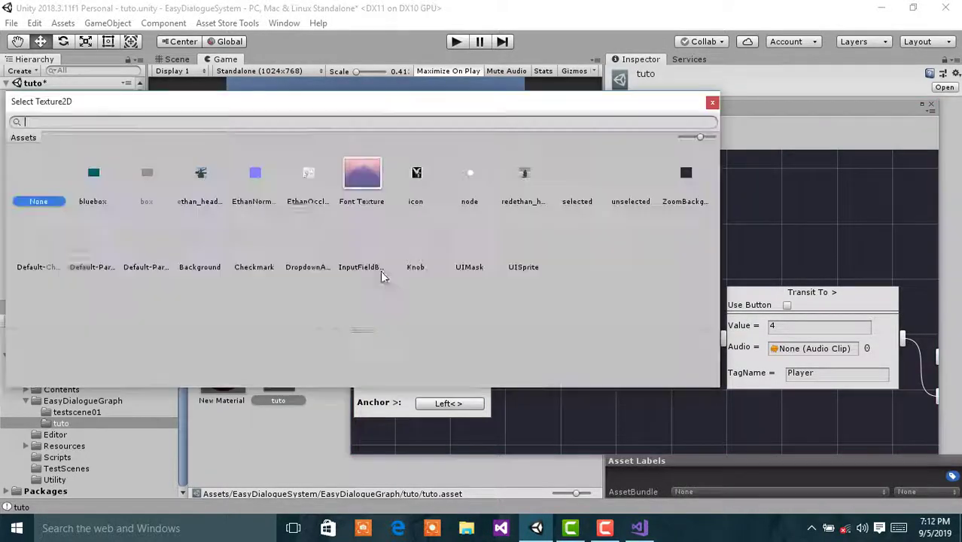
double_click(212, 180)
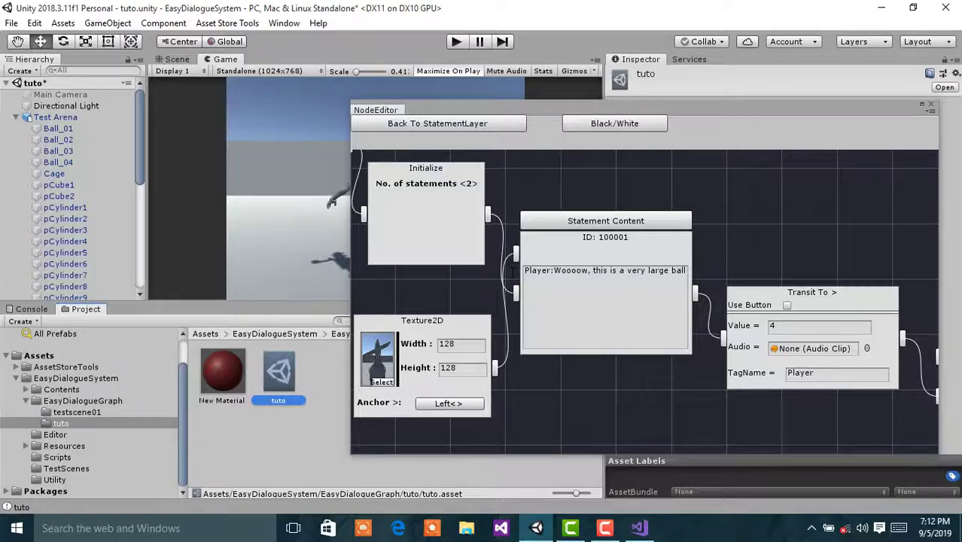
- Add a character image node above the Transit To node and connect it to the "I would like to go around this." statement
middle_drag(513, 271, 594, 222)
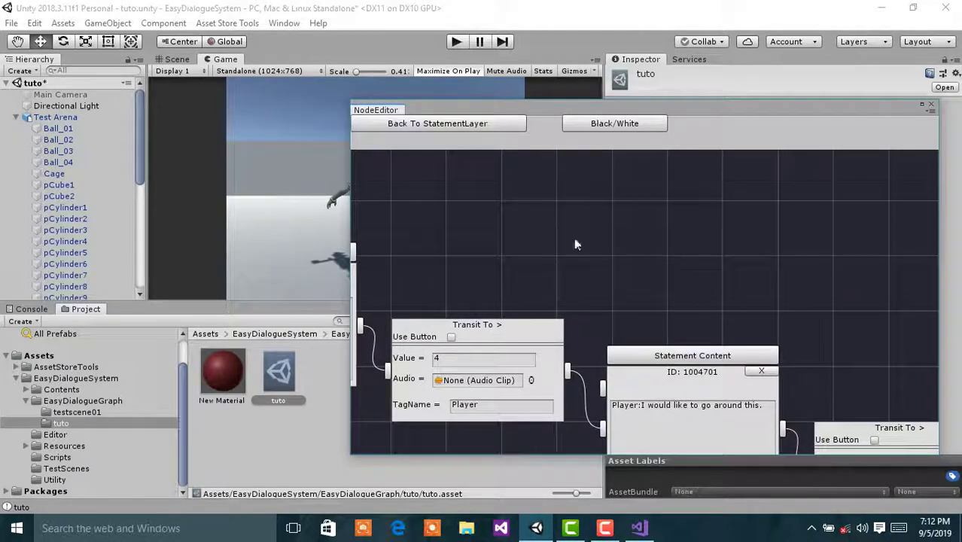
right_click(556, 199)
mouse_move(625, 223)
click(687, 224)
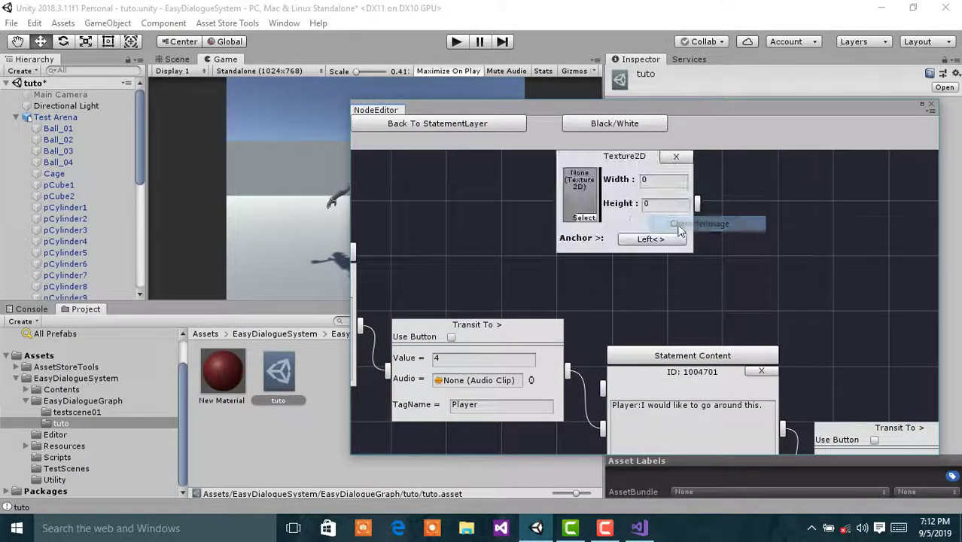
drag(599, 229, 532, 275)
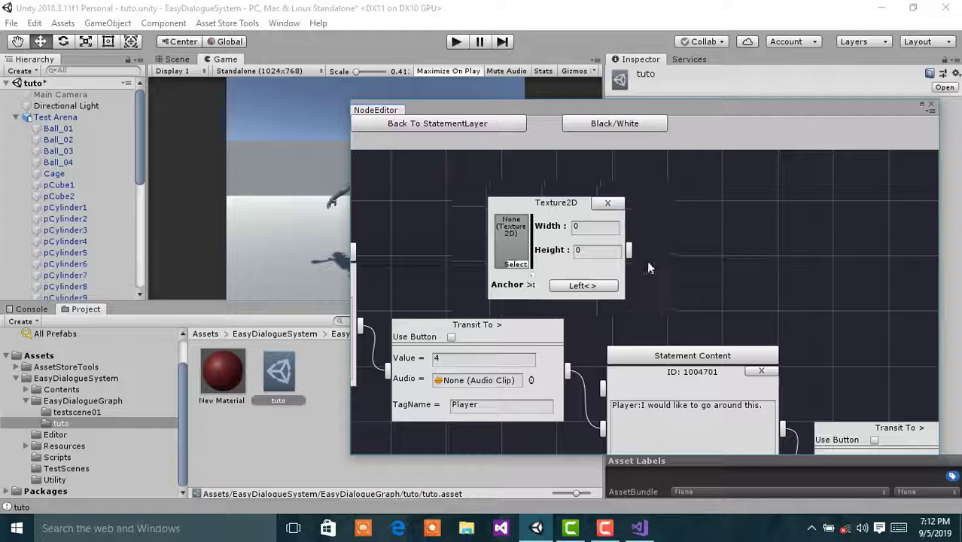
drag(631, 250, 605, 390)
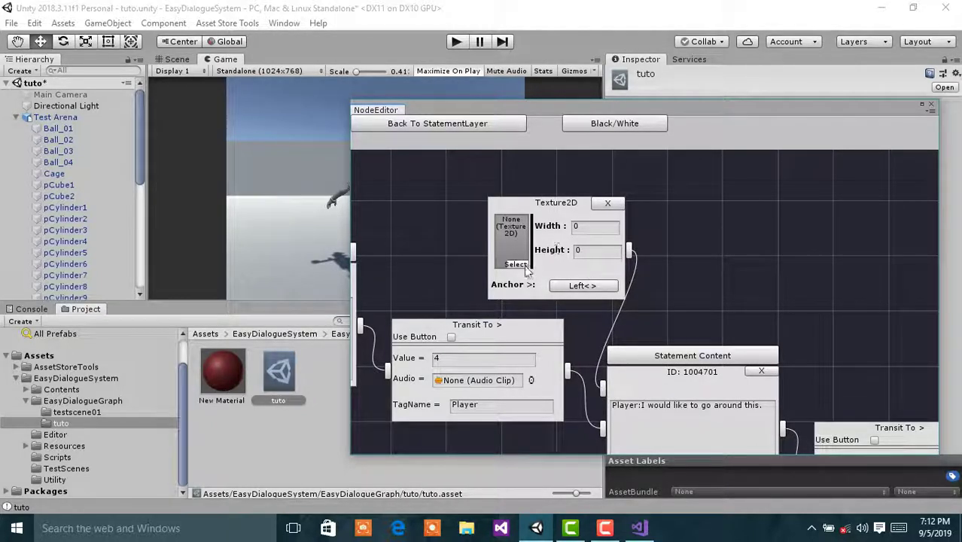
drag(527, 272, 482, 283)
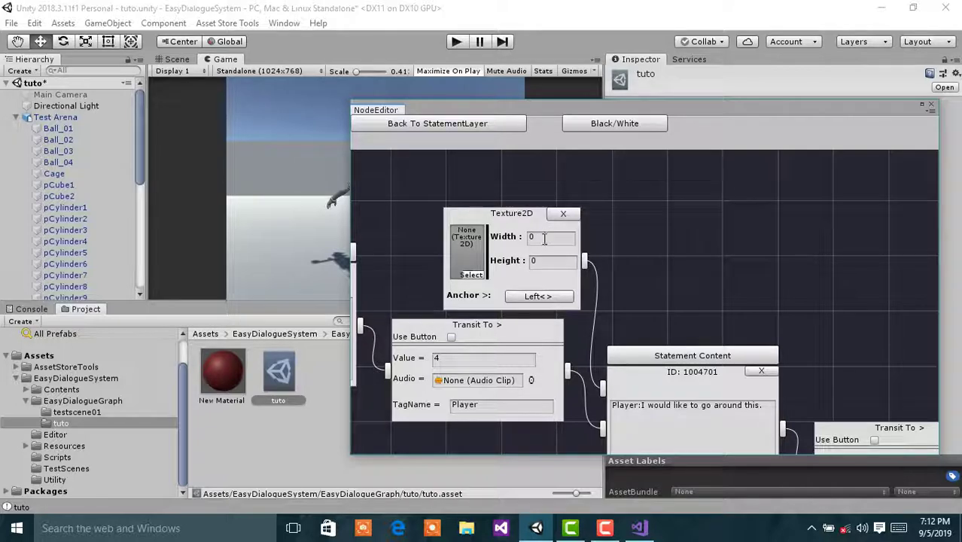
- Set the Texture2D node of the "I would like to go around this." statement to width 128 and height 128, and assign the ethan_headshot texture
click(544, 237)
text(128)
click(547, 260)
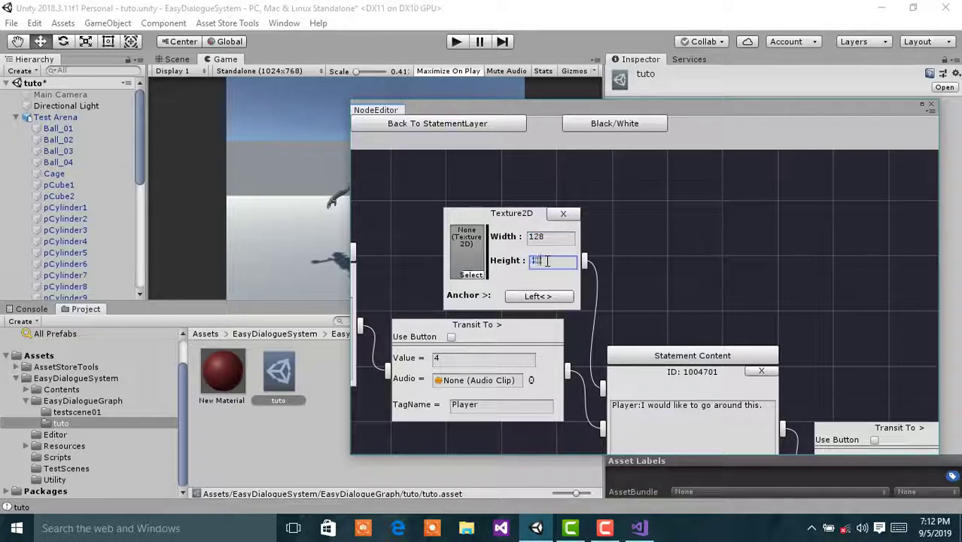
click(473, 275)
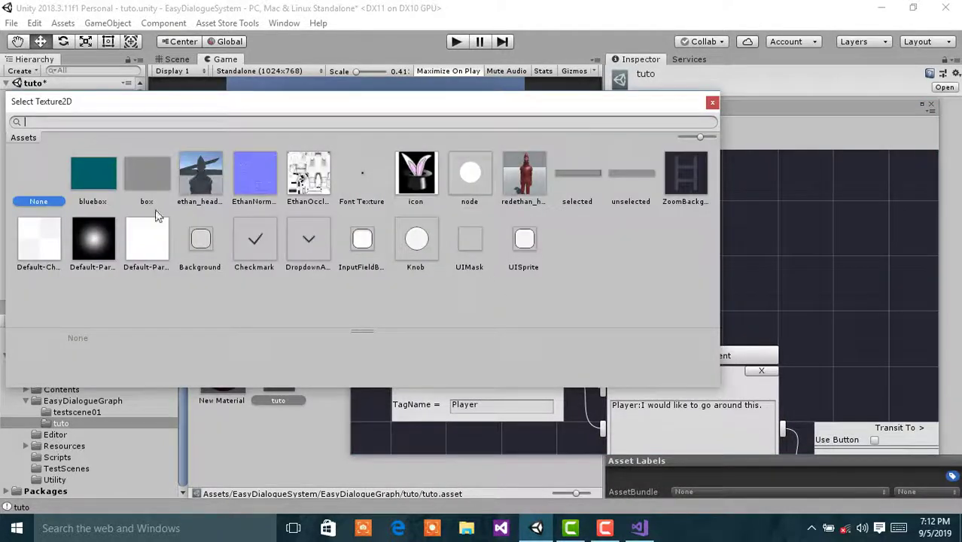
click(220, 181)
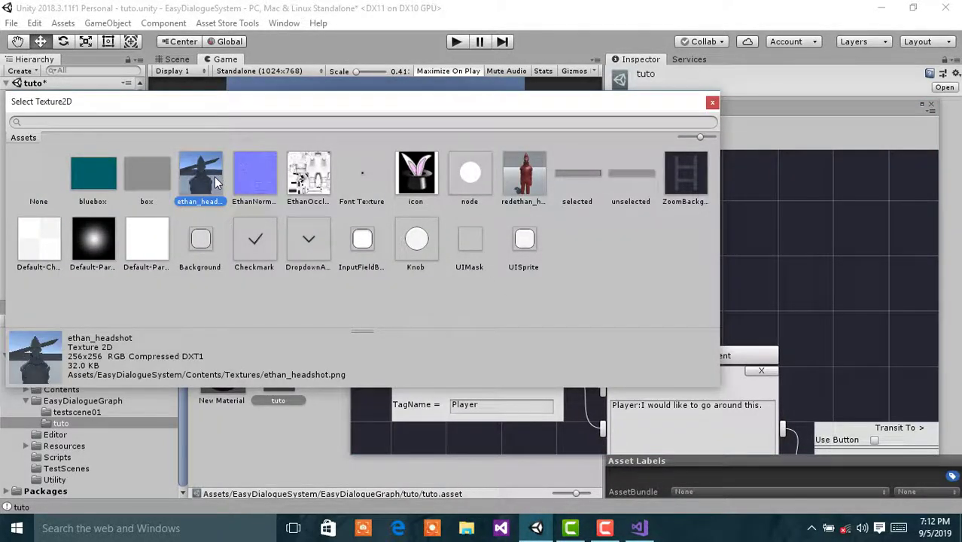
double_click(216, 183)
- Set the value of the Transit To node following the "I would like to go around this." statement to 3, and close the NodeEditor
middle_drag(591, 352, 589, 315)
click(594, 320)
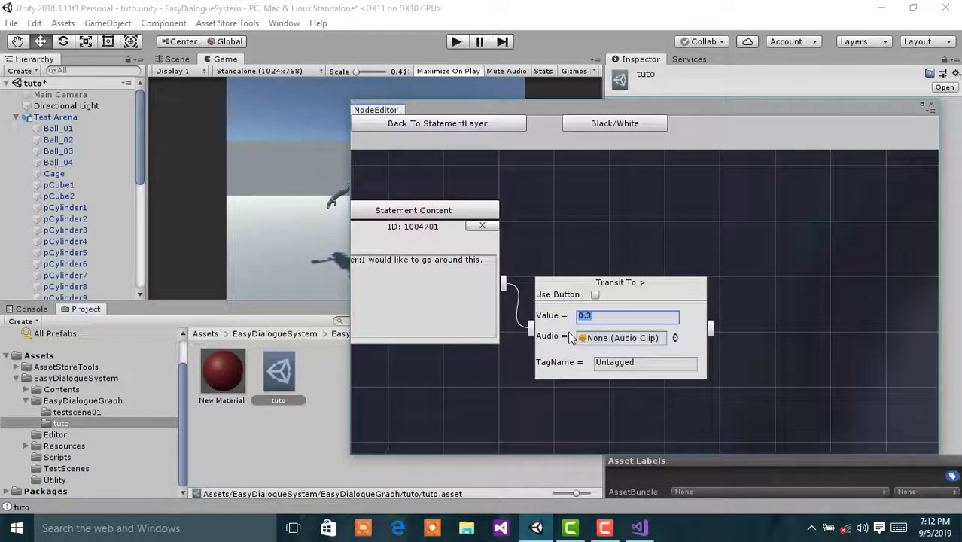
text(3)
middle_drag(415, 292, 472, 329)
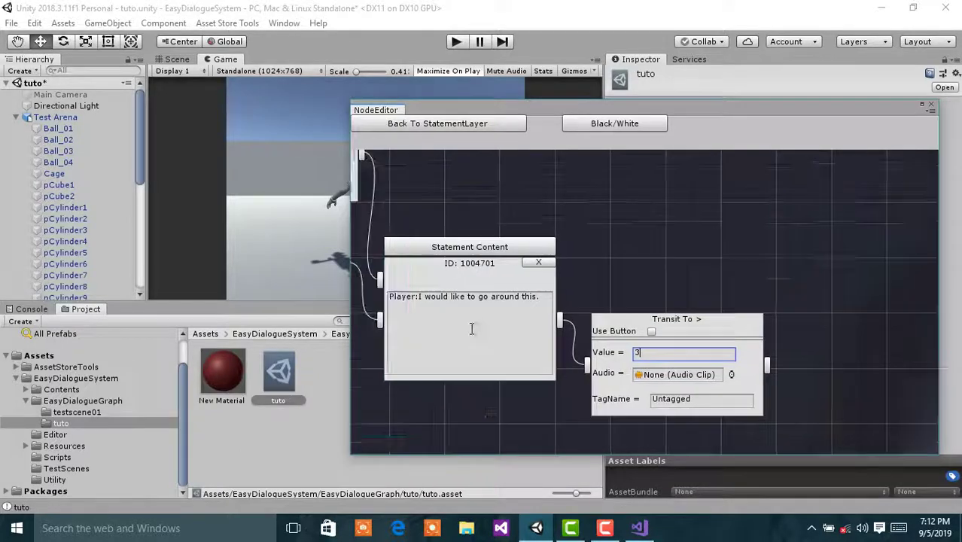
middle_drag(359, 268, 573, 386)
middle_drag(560, 253, 562, 254)
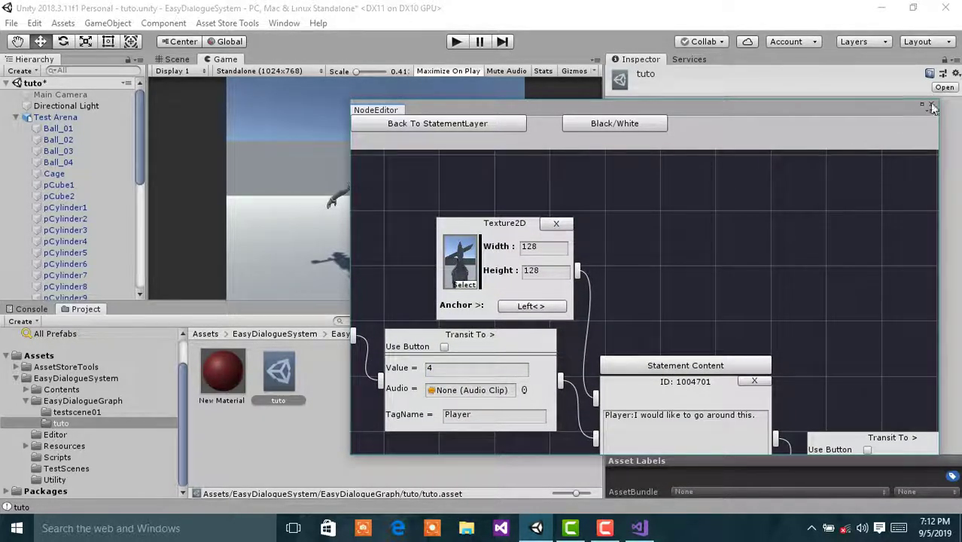
click(931, 106)
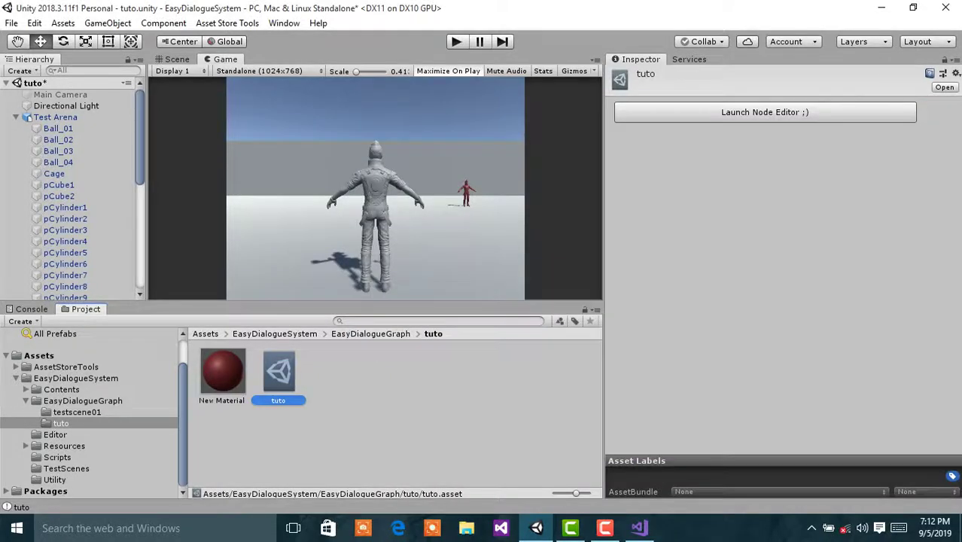
- Select Ball_02 and show it in the Scene view with its surroundings
click(70, 138)
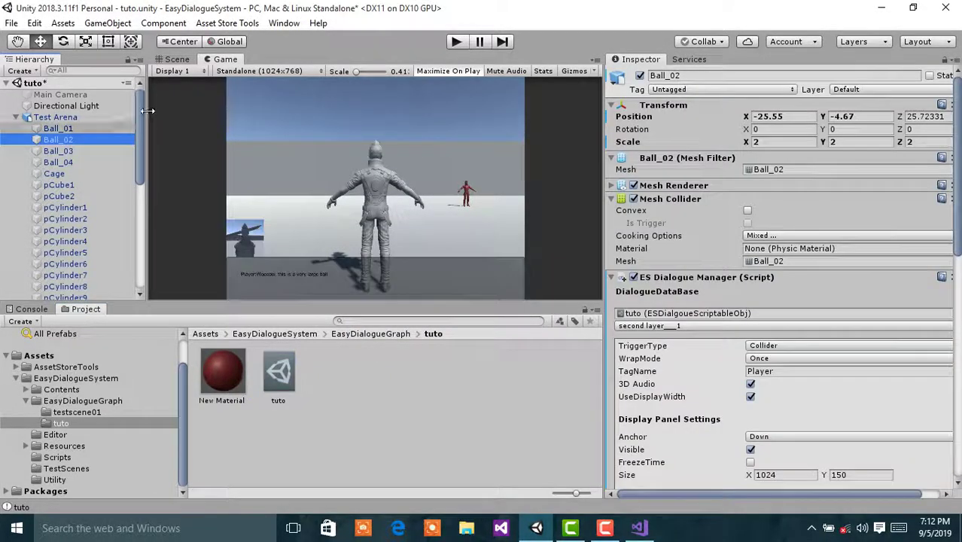
click(175, 59)
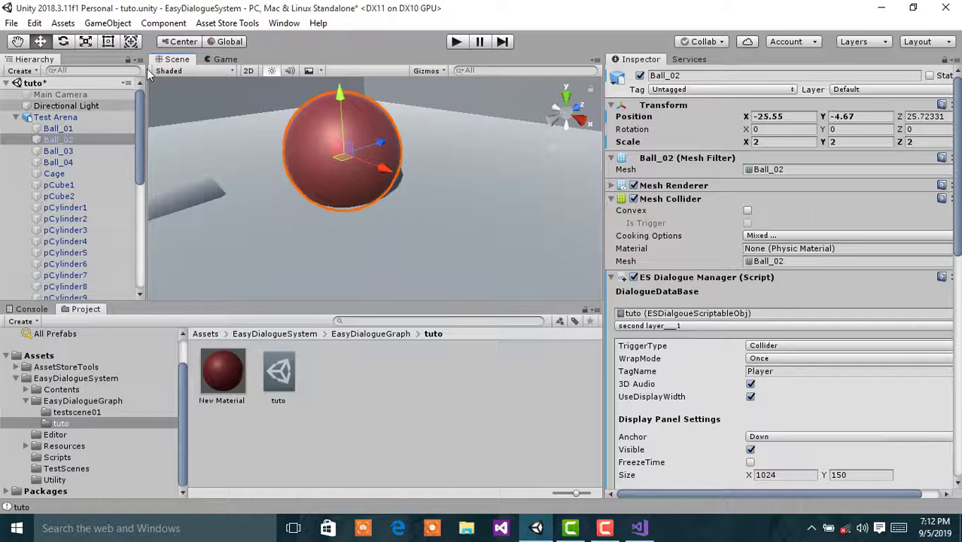
click(221, 59)
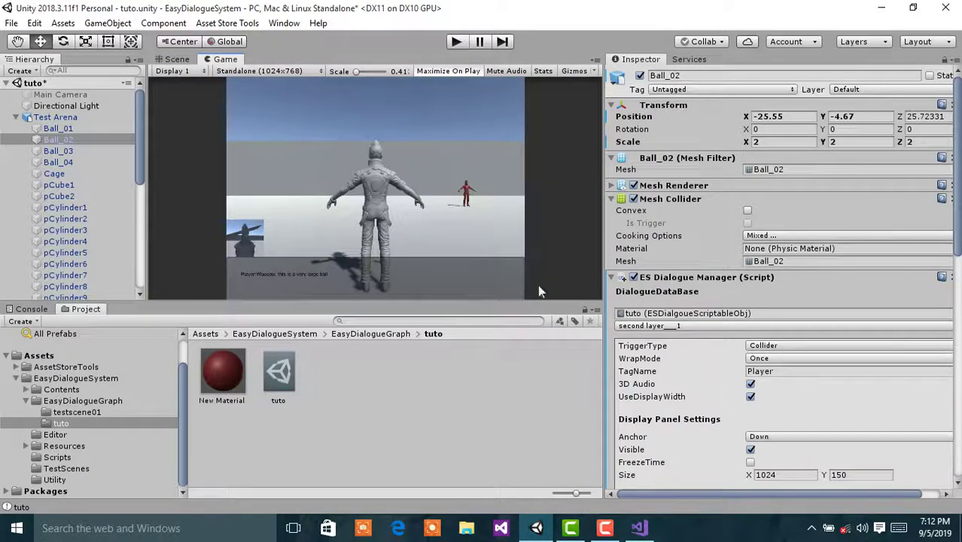
click(175, 59)
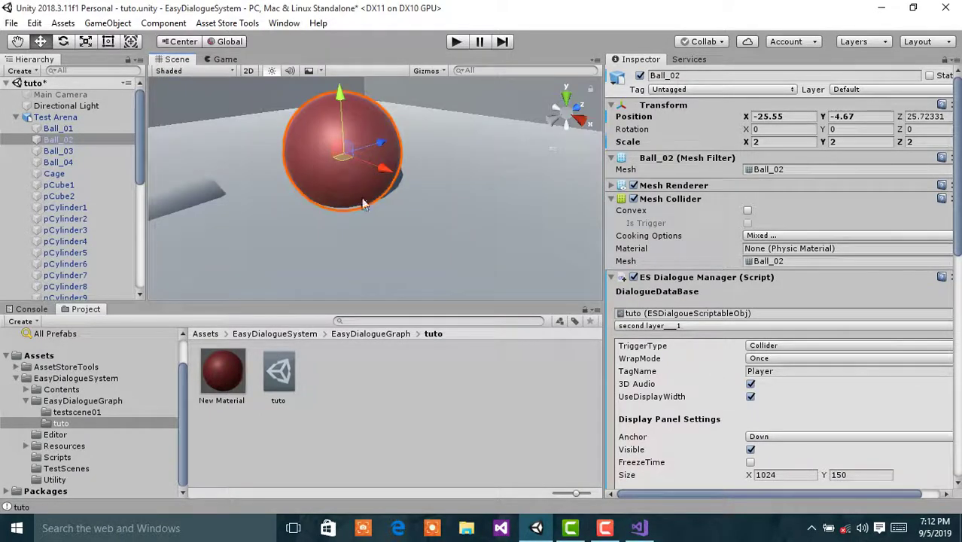
alt+drag(364, 204, 339, 160)
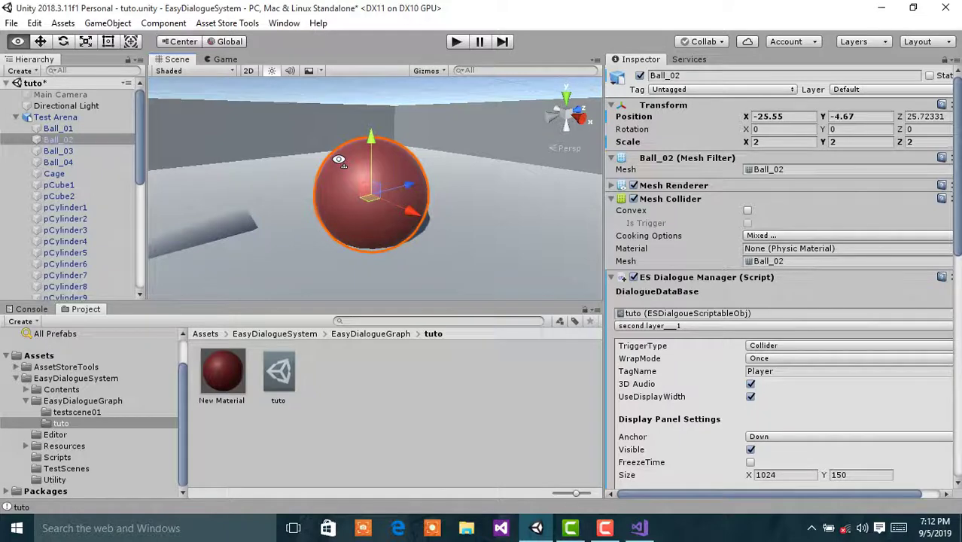
- Collapse Ball_02's Mesh Collider and ES Dialogue Manager components, and add a Sphere Collider to it
click(611, 198)
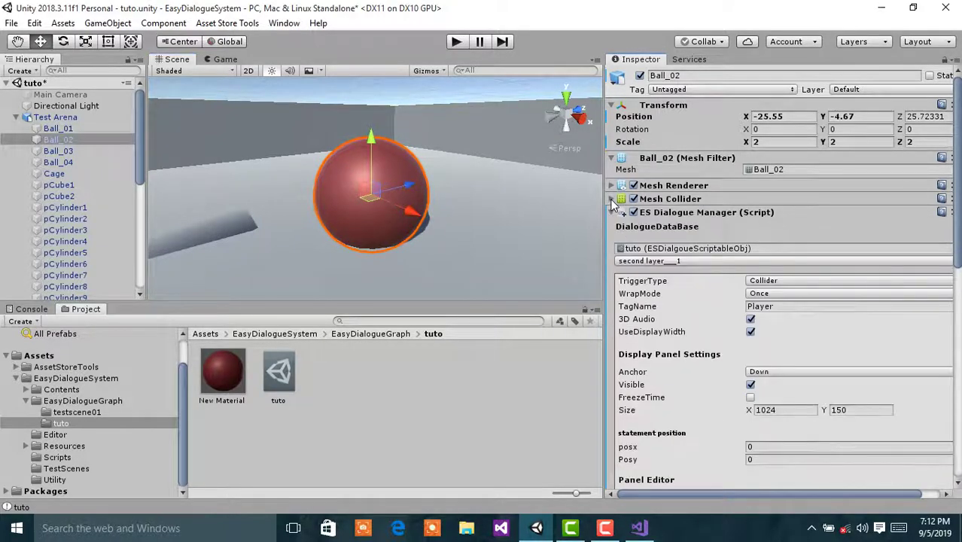
alt+drag(288, 191, 332, 205)
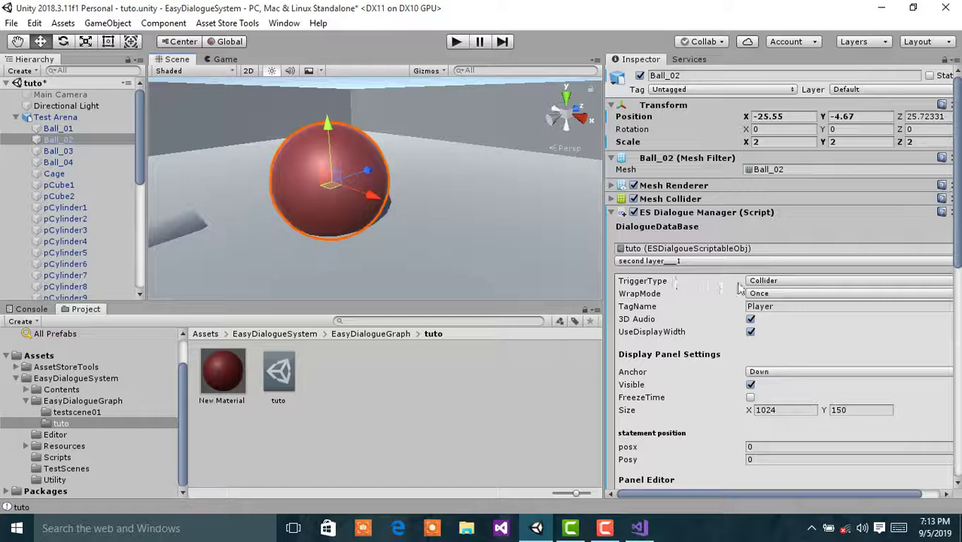
click(613, 213)
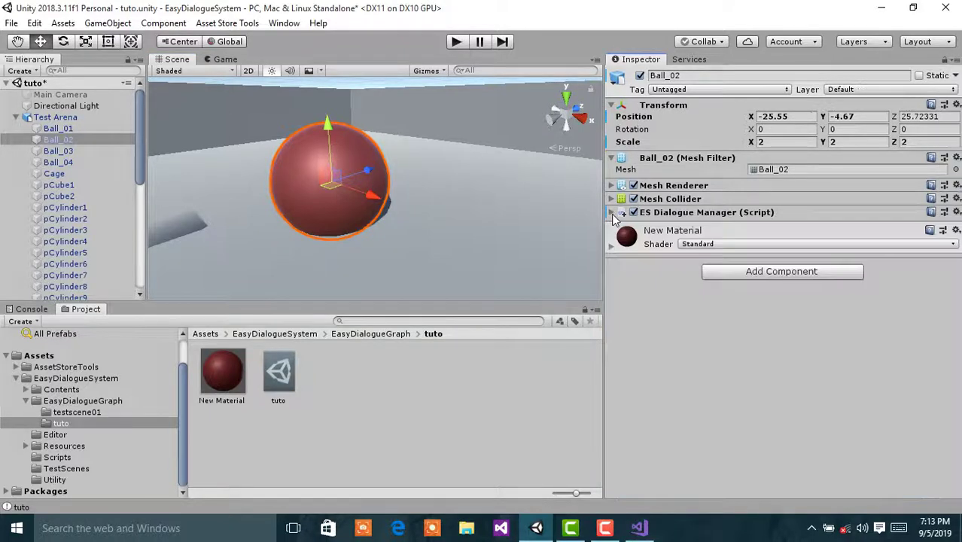
click(742, 272)
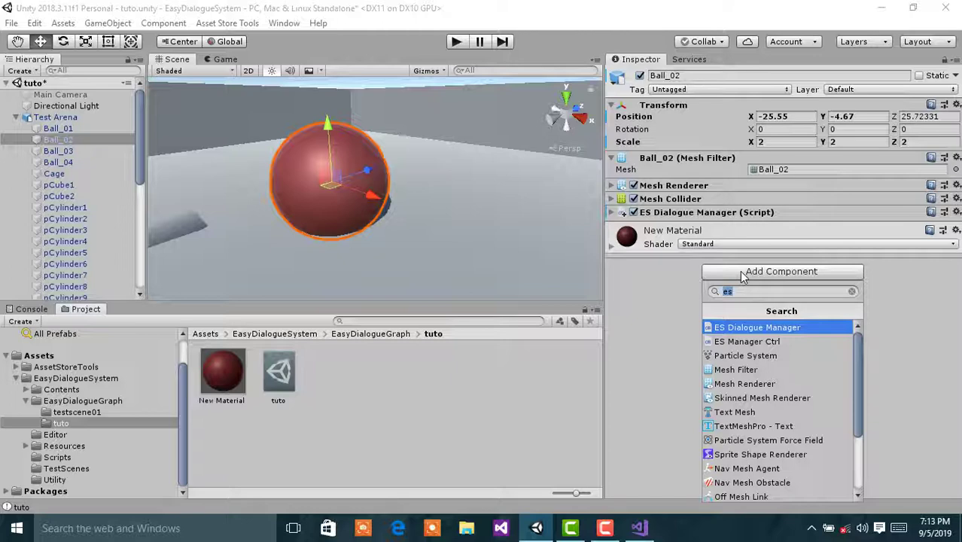
text(spher)
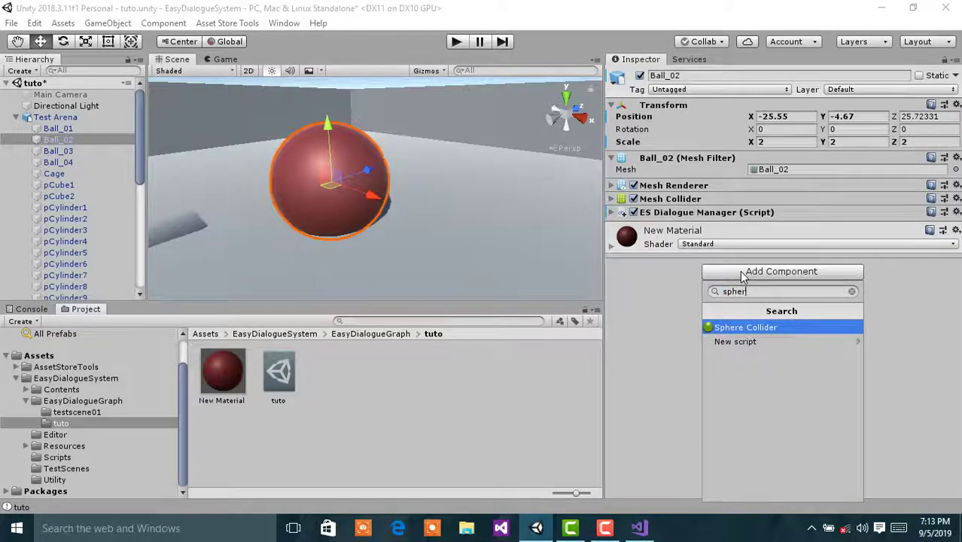
key(Return)
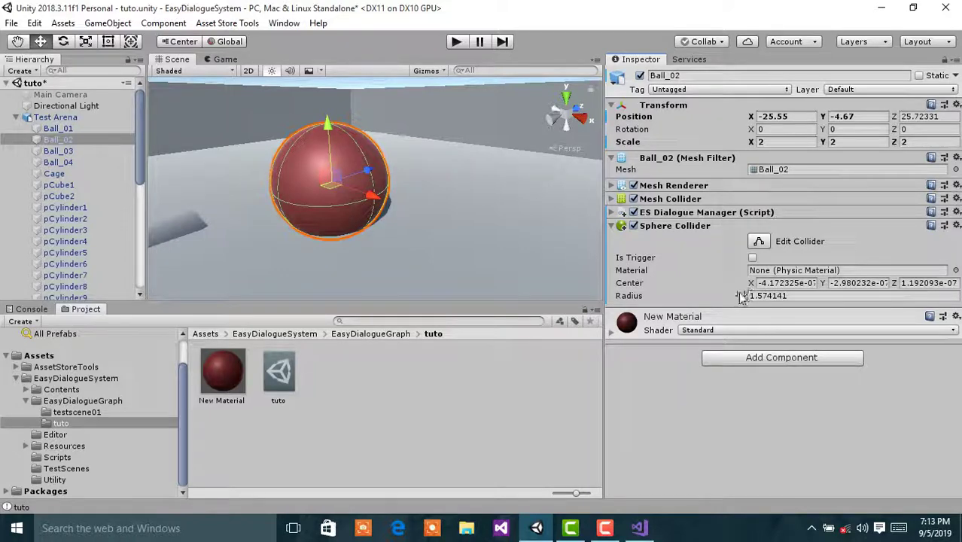
- Set the Sphere Collider's radius to 2.96 and enable Is Trigger
click(758, 297)
text(2.65)
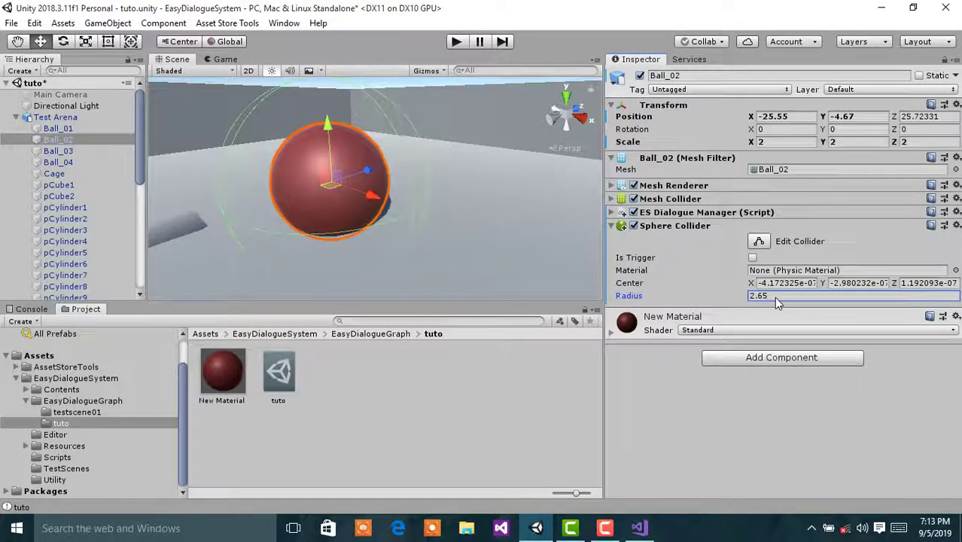
key(BackSpace)
text(1)
key(BackSpace)
key(BackSpace)
text(96)
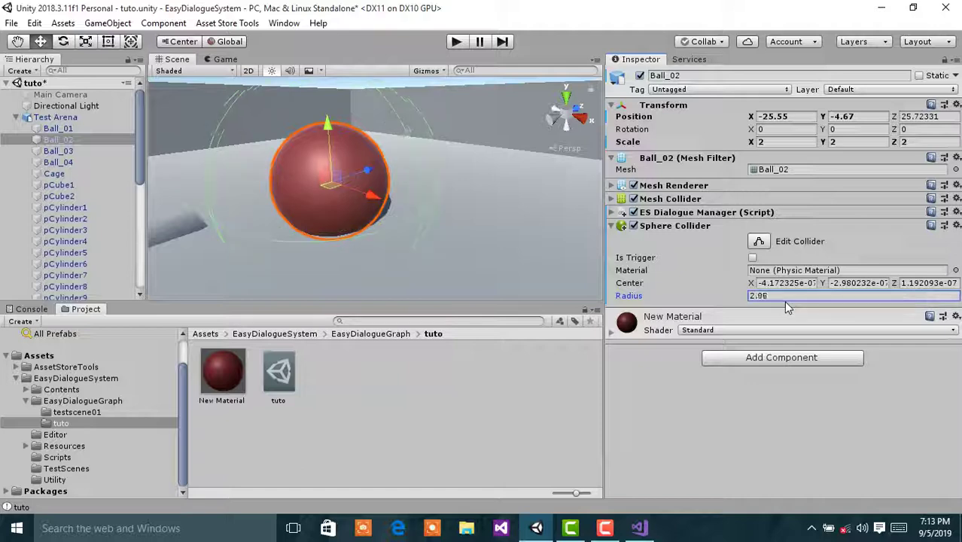
click(753, 257)
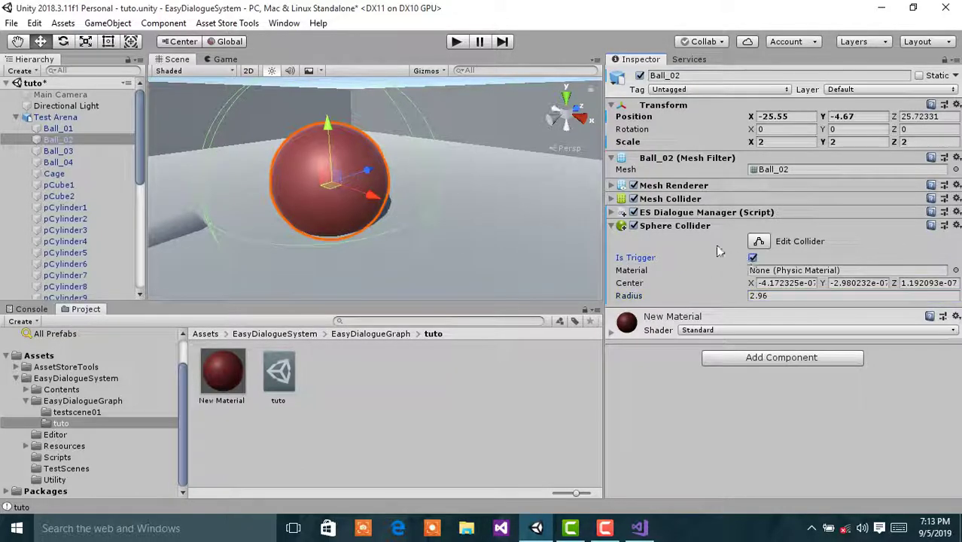
- Collapse the Sphere Collider and review Ball_02's ES Dialogue Manager settings
click(612, 226)
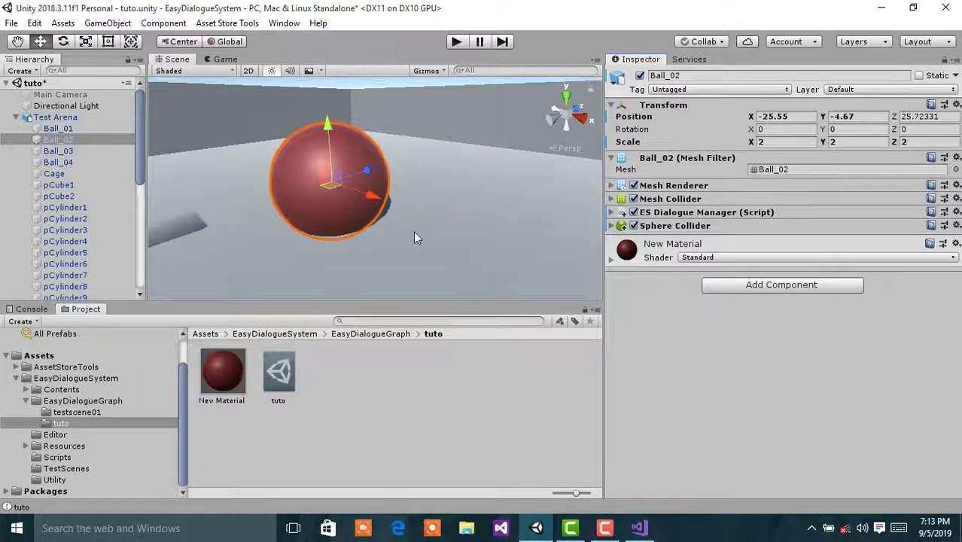
click(611, 212)
scroll(786, 395, down, 3)
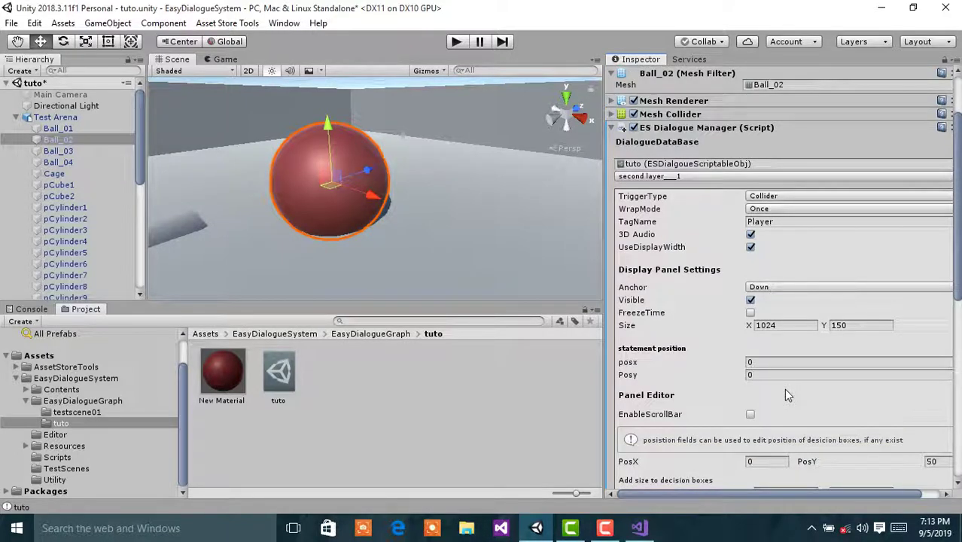
scroll(784, 388, down, 6)
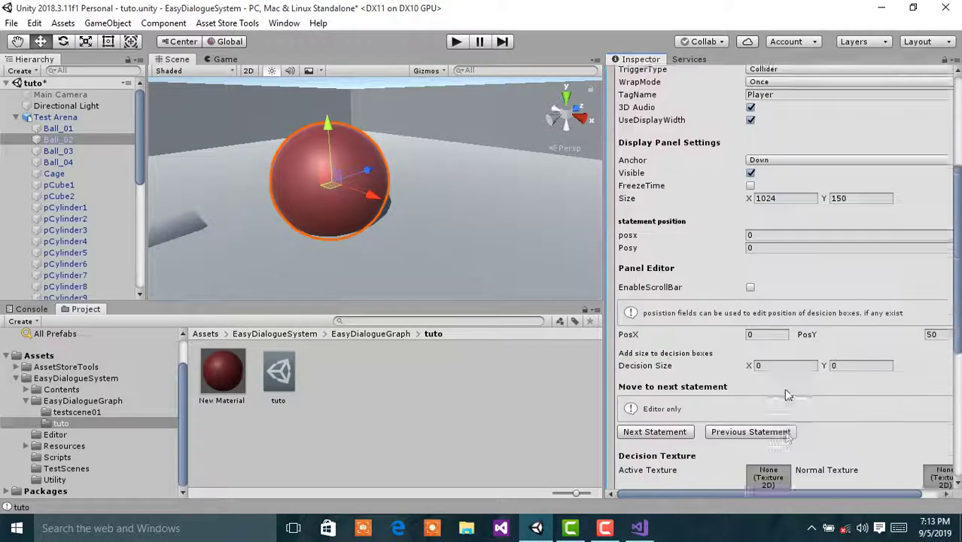
- Collapse the Test Arena hierarchy, deselect Ball_02, and play the scene in the Game view
click(16, 116)
click(37, 183)
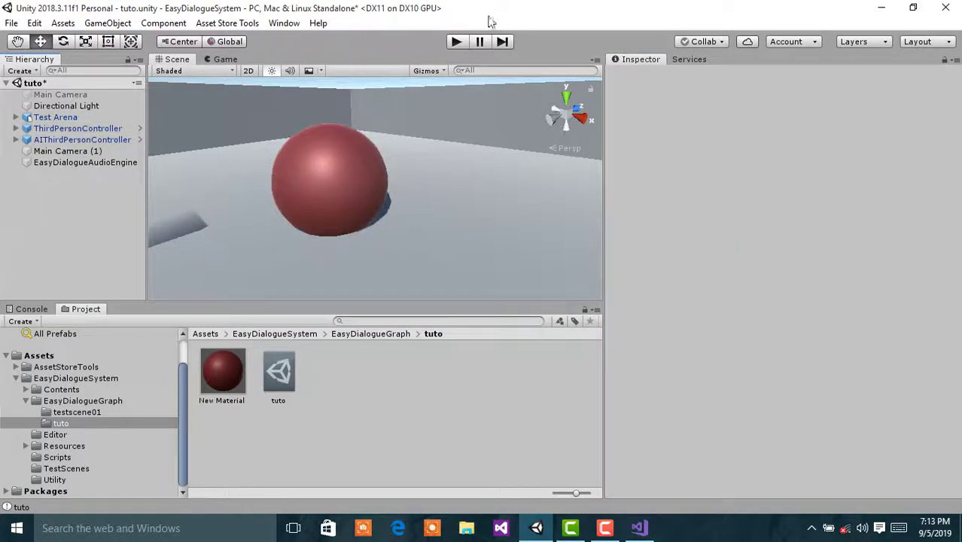
click(222, 61)
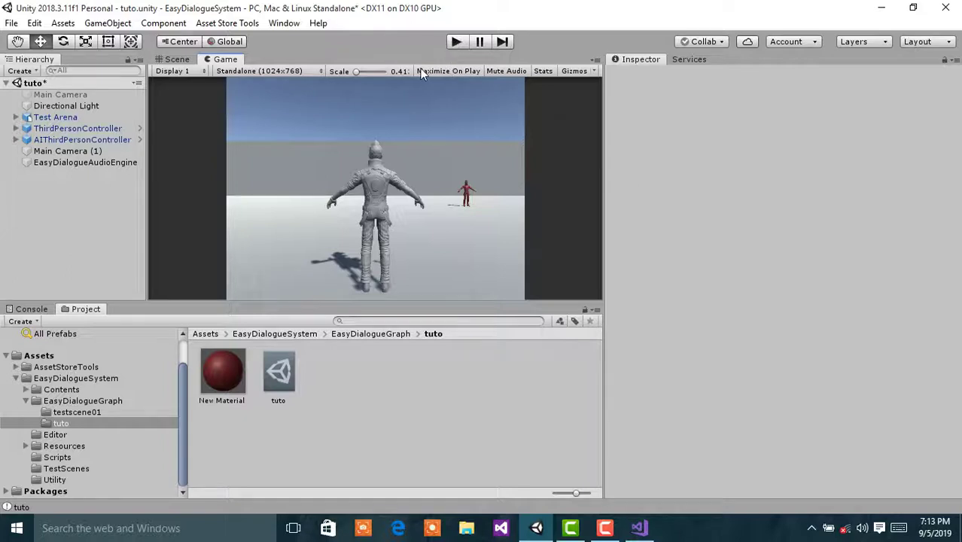
click(456, 43)
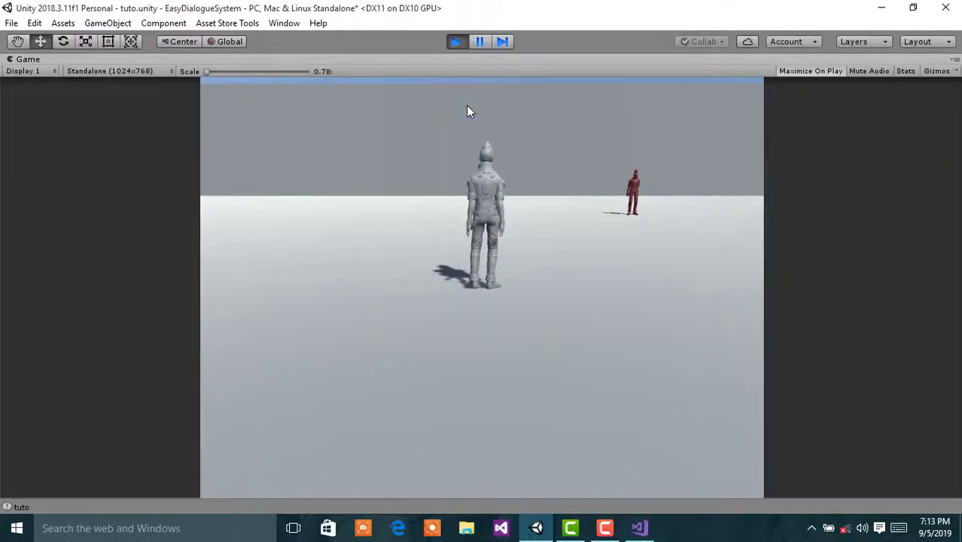
- Walk the player up to the red character and advance through their dialogue to test it
key(d)
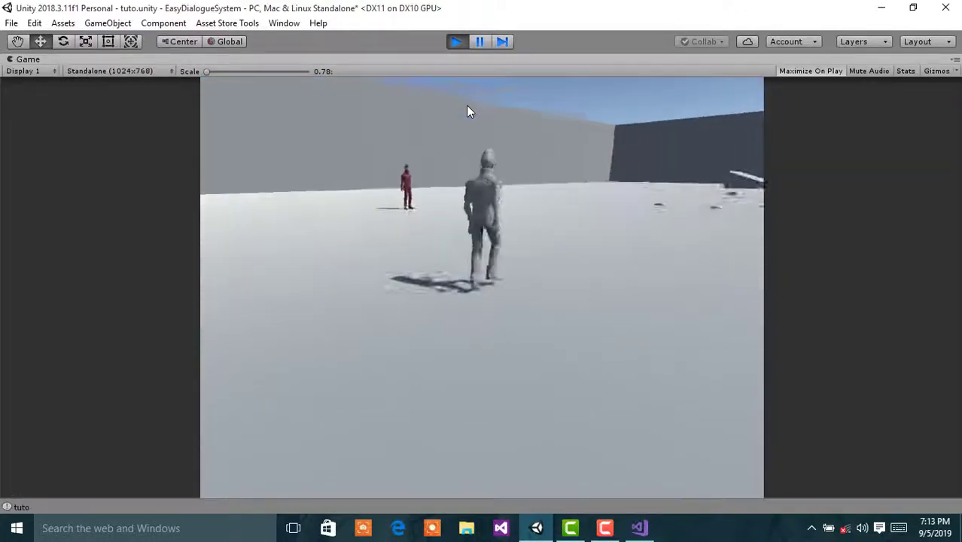
key(a)
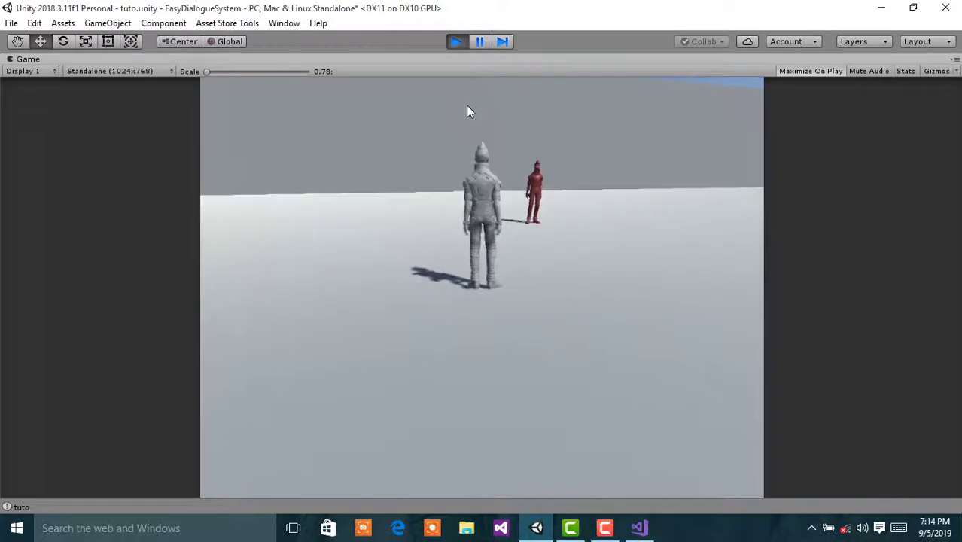
key(d)
key(w)
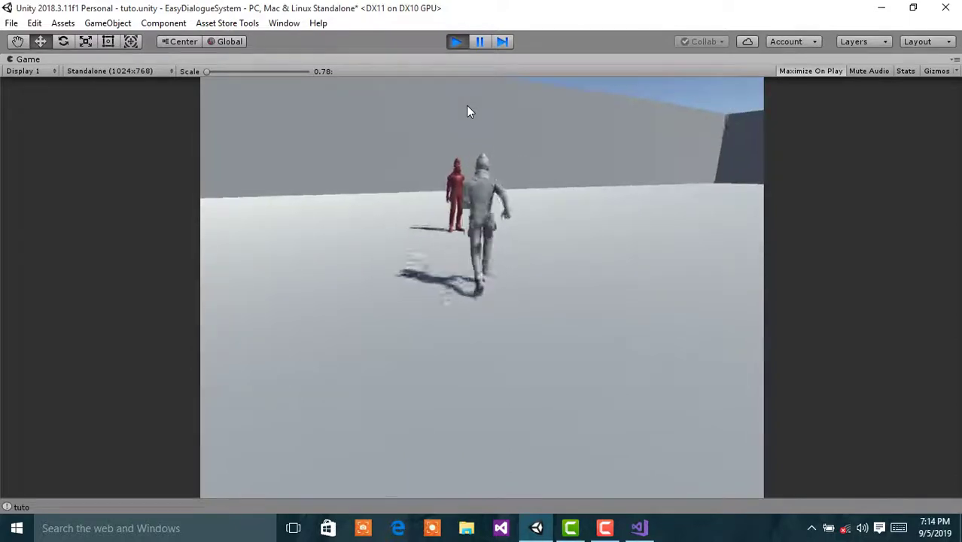
key(a)
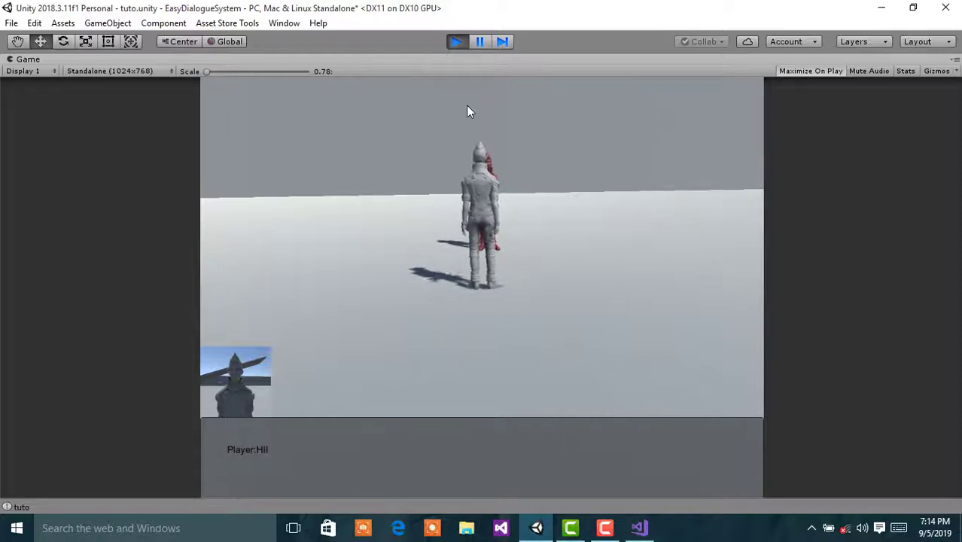
key(space)
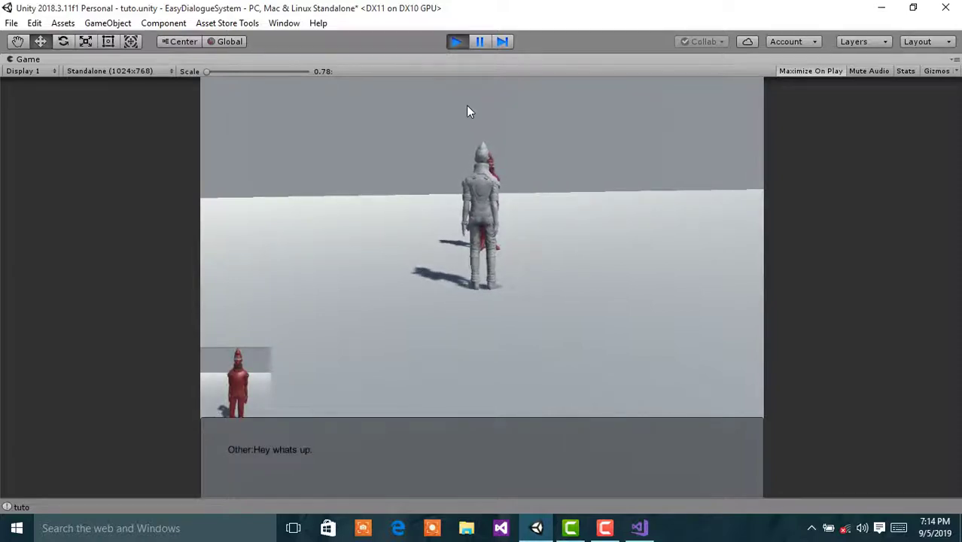
key(space)
- Walk the player to the large red ball and advance its dialogue to the second statement
key(a)
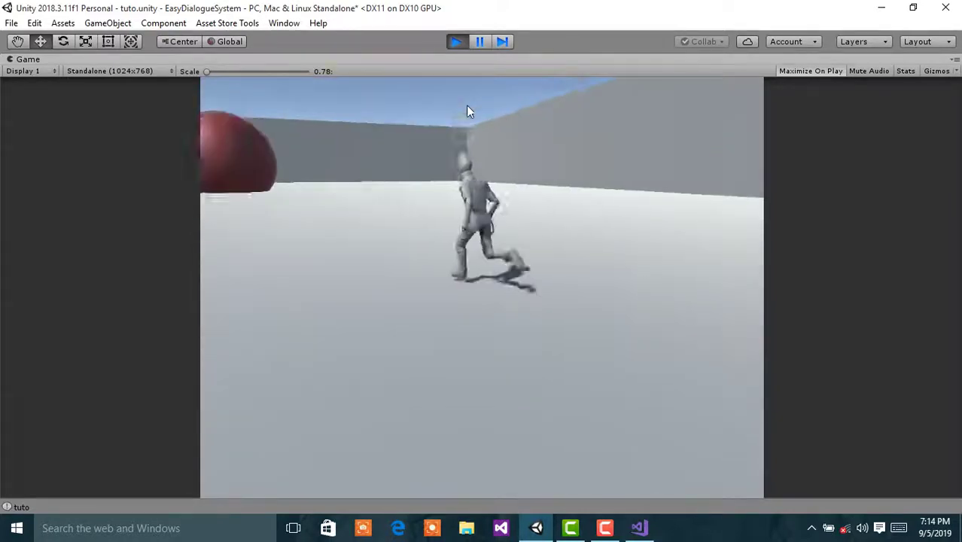
key(w)
key(a)
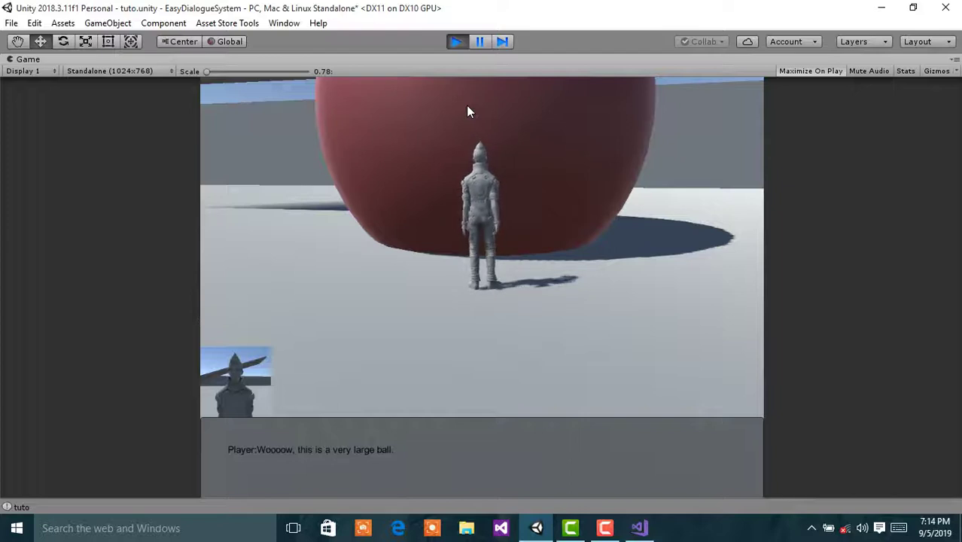
key(space)
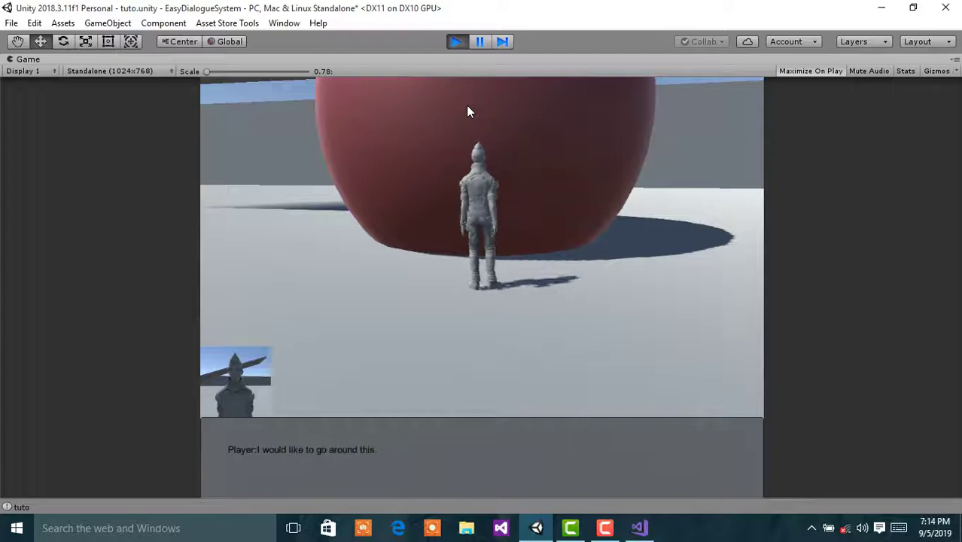
- Run the player around the large red ball and across the arena, and exit play mode
key(a)
key(w)
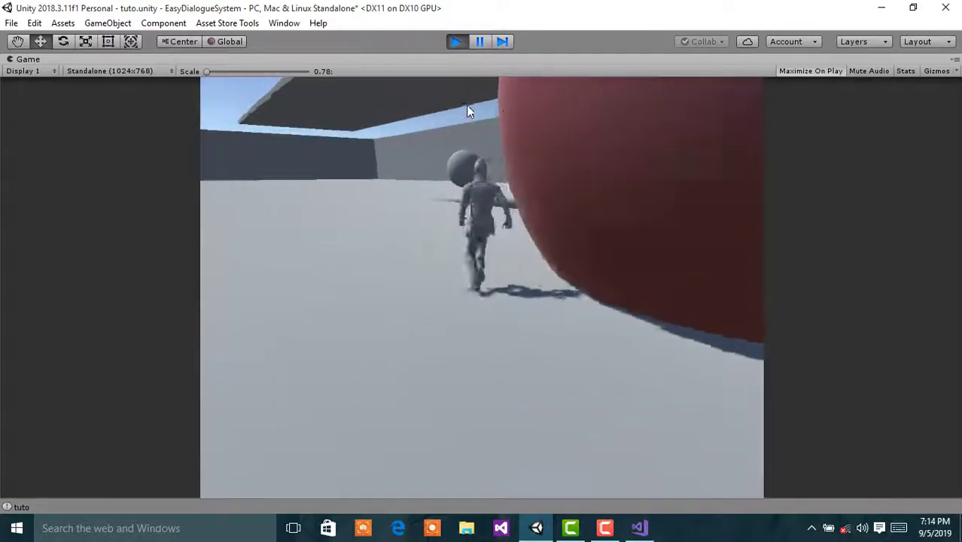
key(d)
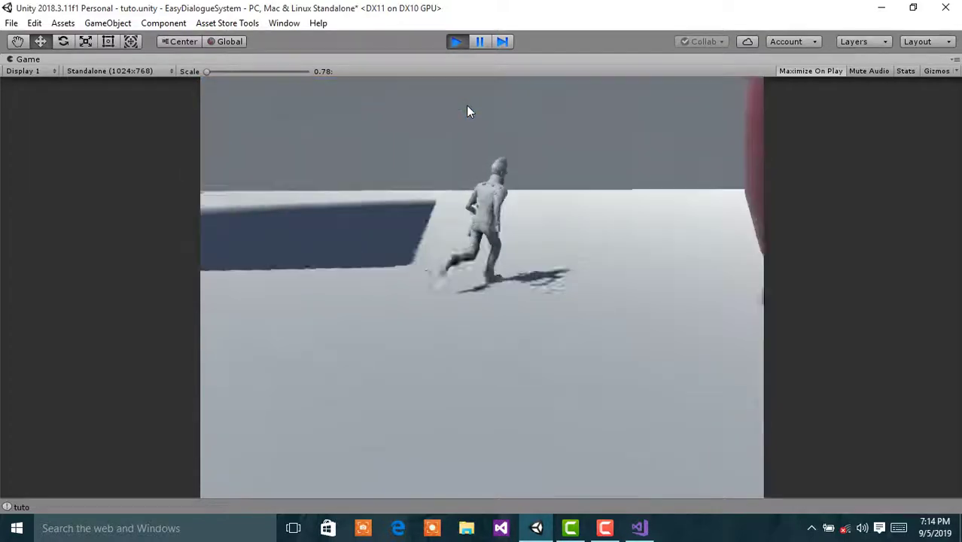
key(w)
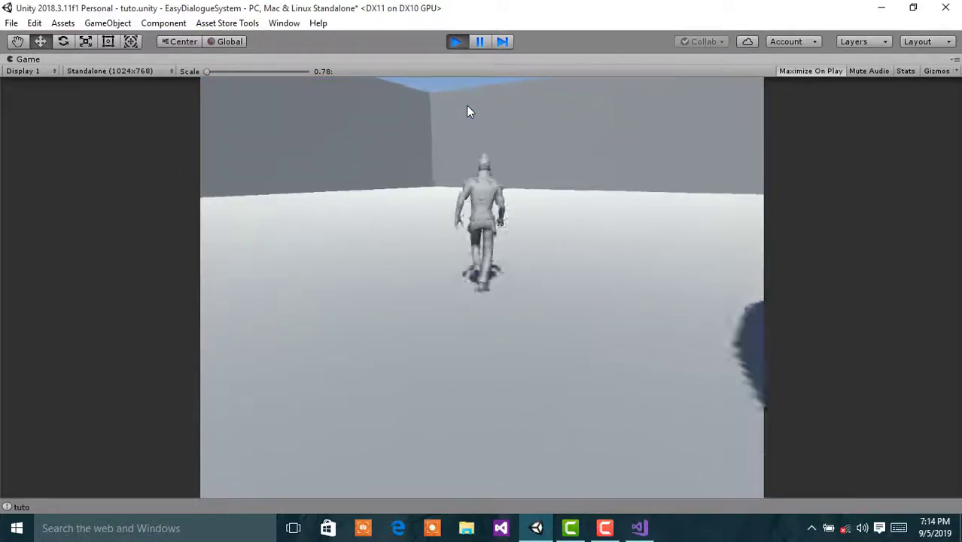
key(d)
key(d)
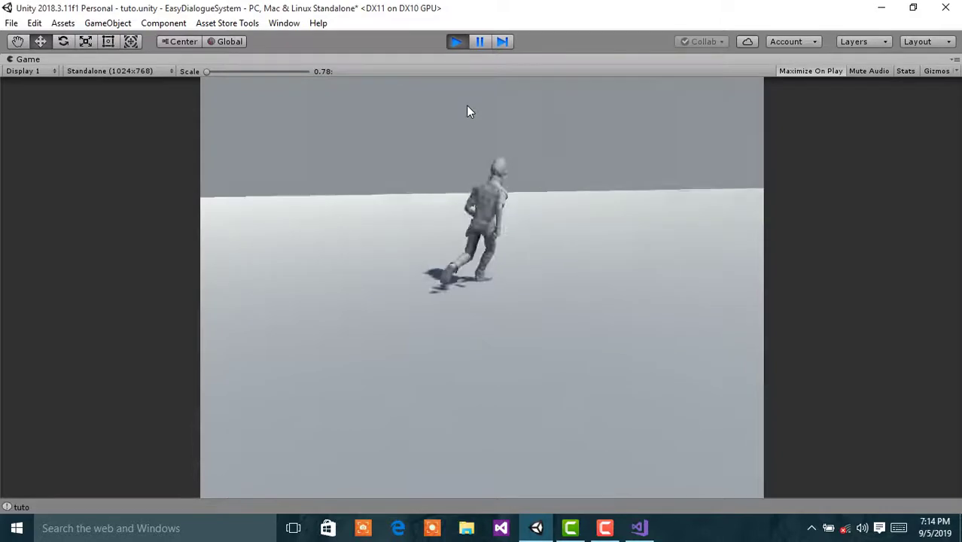
key(d)
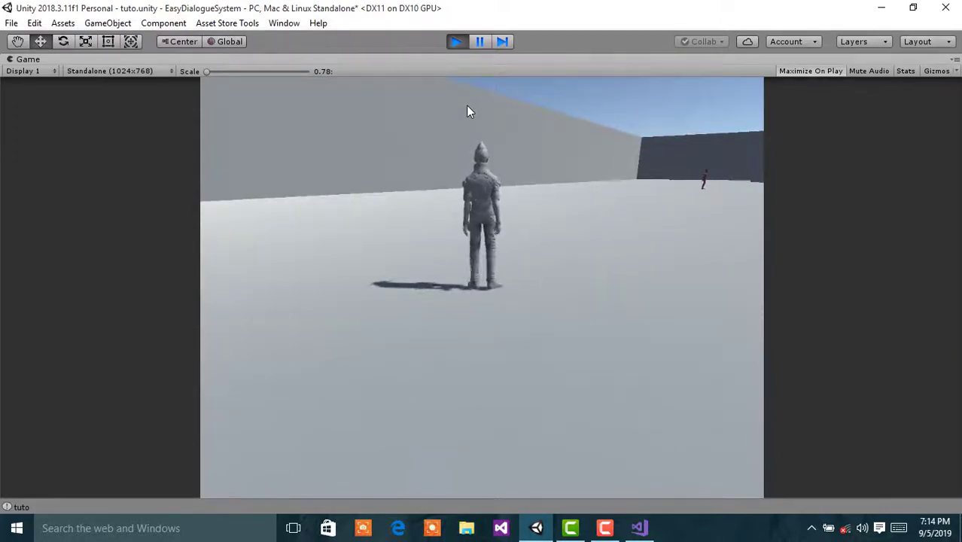
key(ctrl+p)
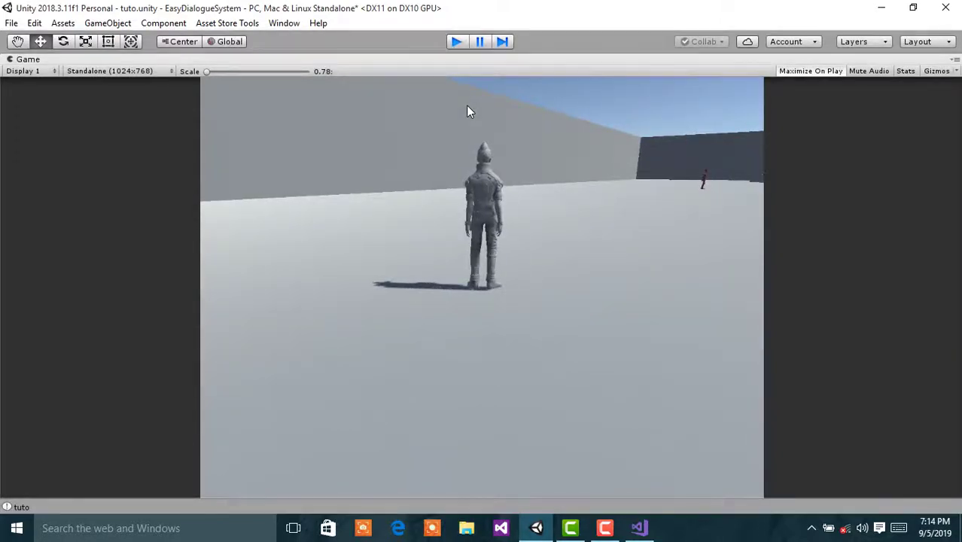